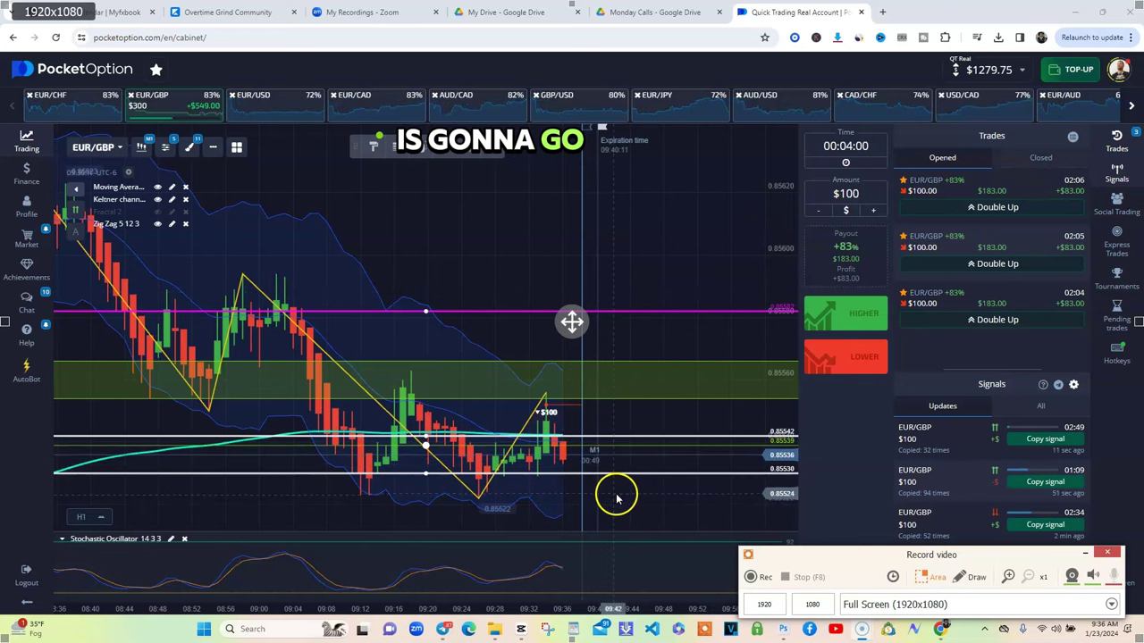
# Step: Sketch the recent EUR/GBP downtrend swings and a projected drop and pullback on the chart, and clear the sketch
pyautogui.scroll(-5, 615, 496)
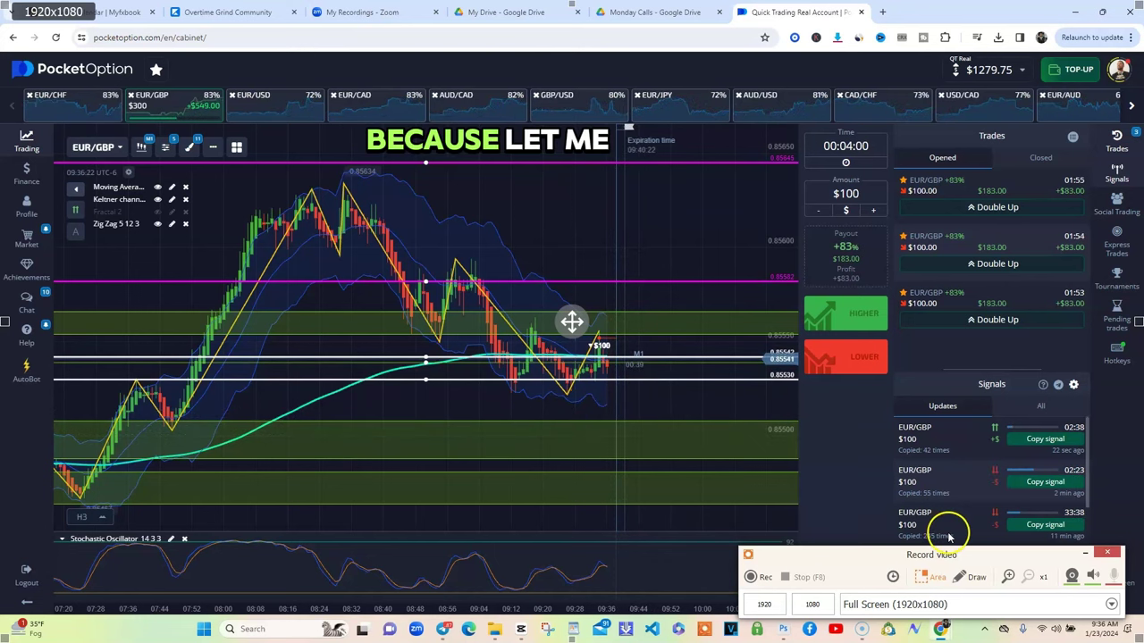
pyautogui.click(970, 576)
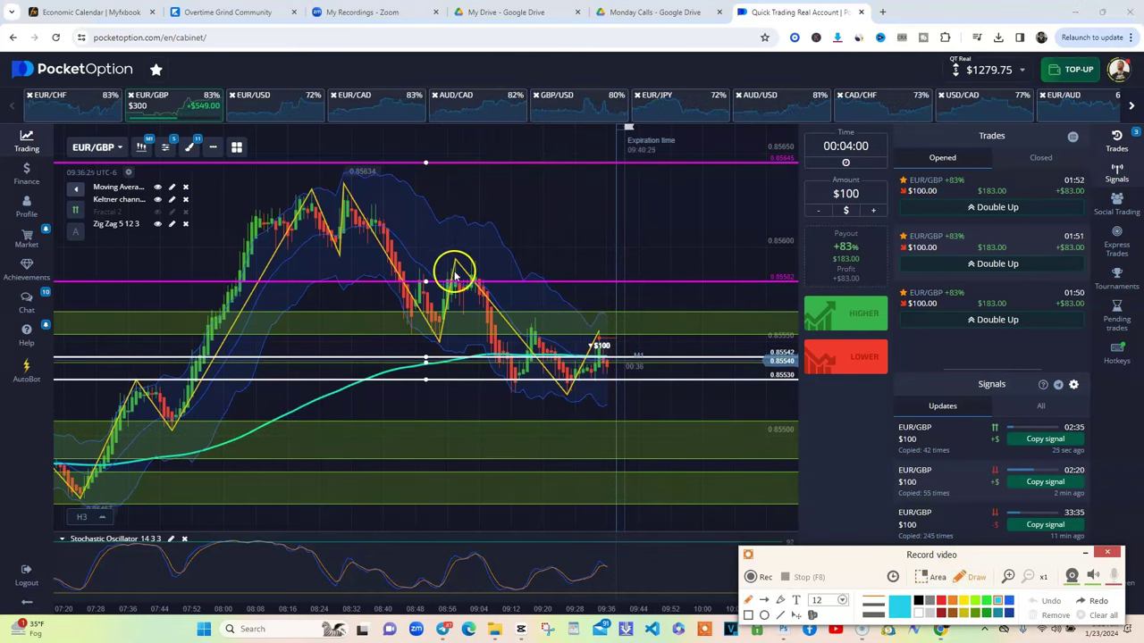
pyautogui.moveTo(461, 268)
pyautogui.mouseDown()
pyautogui.moveTo(517, 384)
pyautogui.moveTo(530, 326)
pyautogui.moveTo(565, 398)
pyautogui.mouseUp()
pyautogui.moveTo(586, 358); pyautogui.dragTo(600, 334)
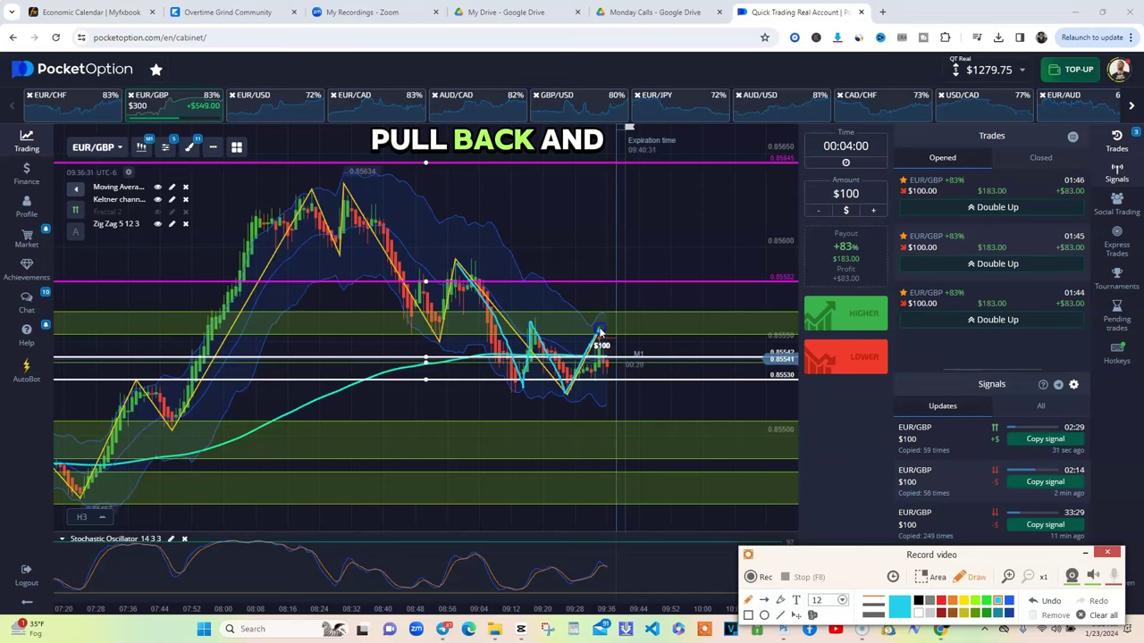
pyautogui.moveTo(614, 402)
pyautogui.mouseDown()
pyautogui.moveTo(624, 426)
pyautogui.moveTo(646, 376)
pyautogui.mouseUp()
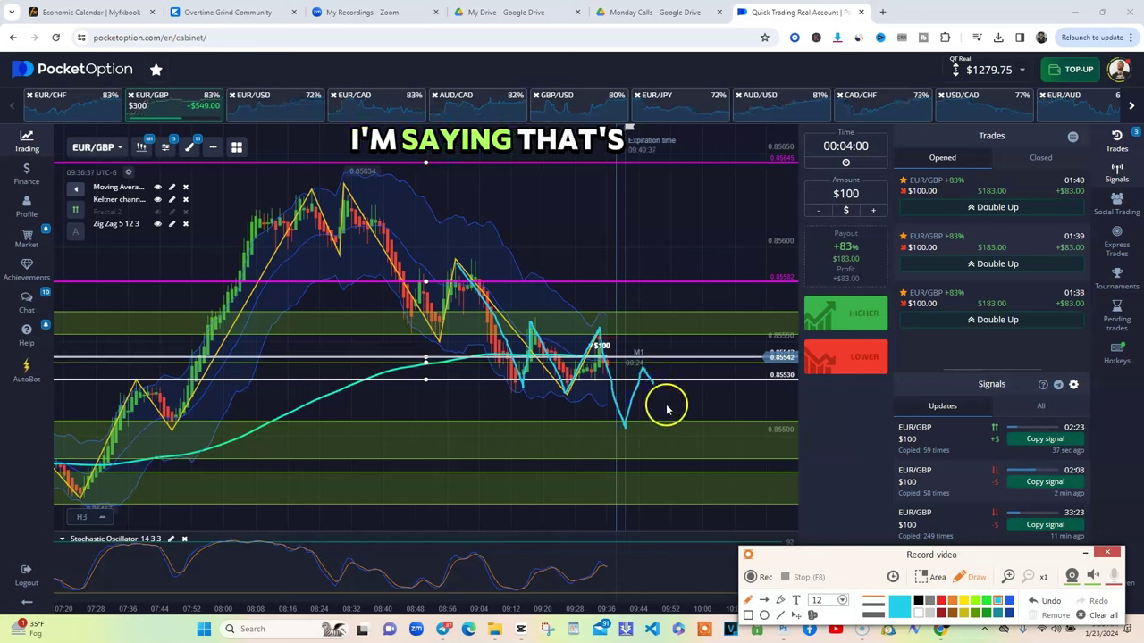
pyautogui.hotkey('ctrl', 'z')
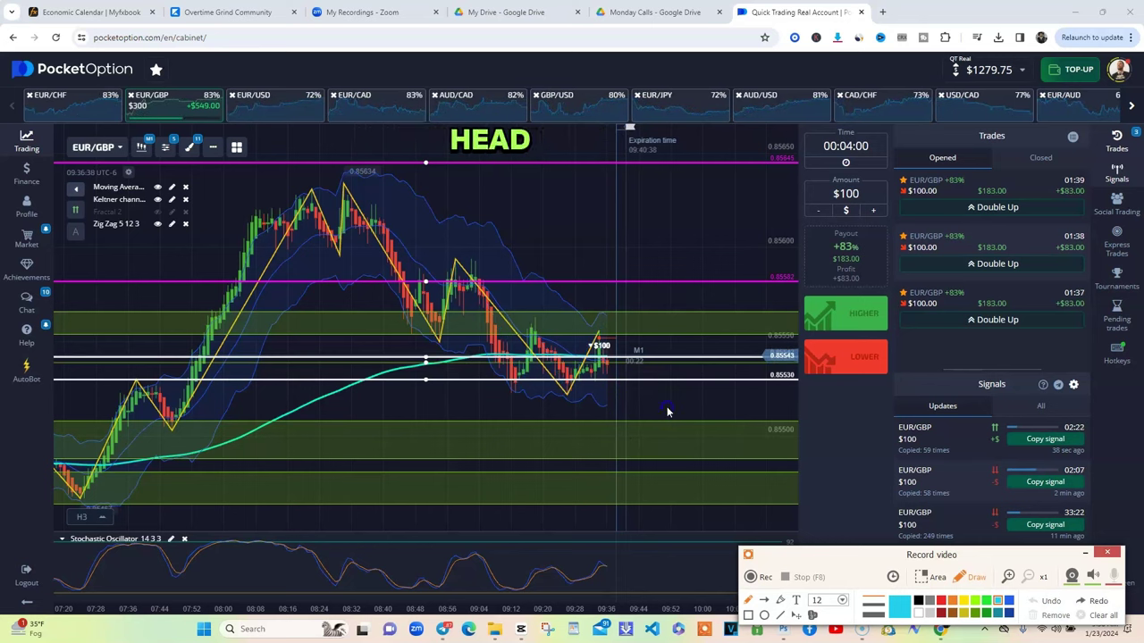
pyautogui.click(972, 576)
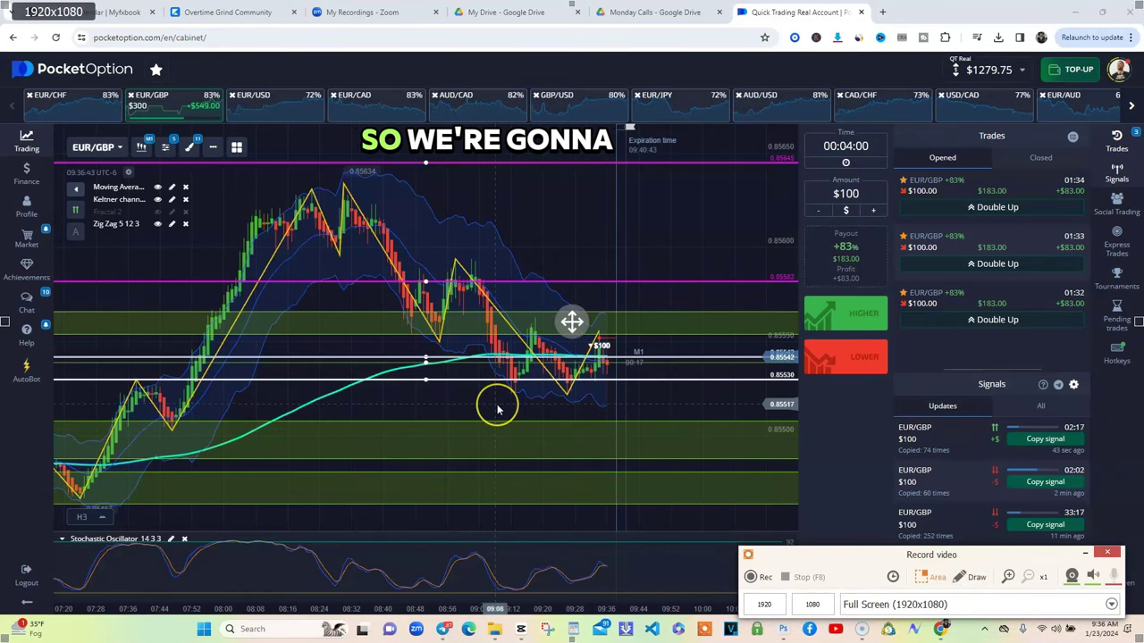
# Step: Examine the shaded green price zones around and below the current EUR/GBP price on the M1 chart
pyautogui.scroll(3, 496, 404)
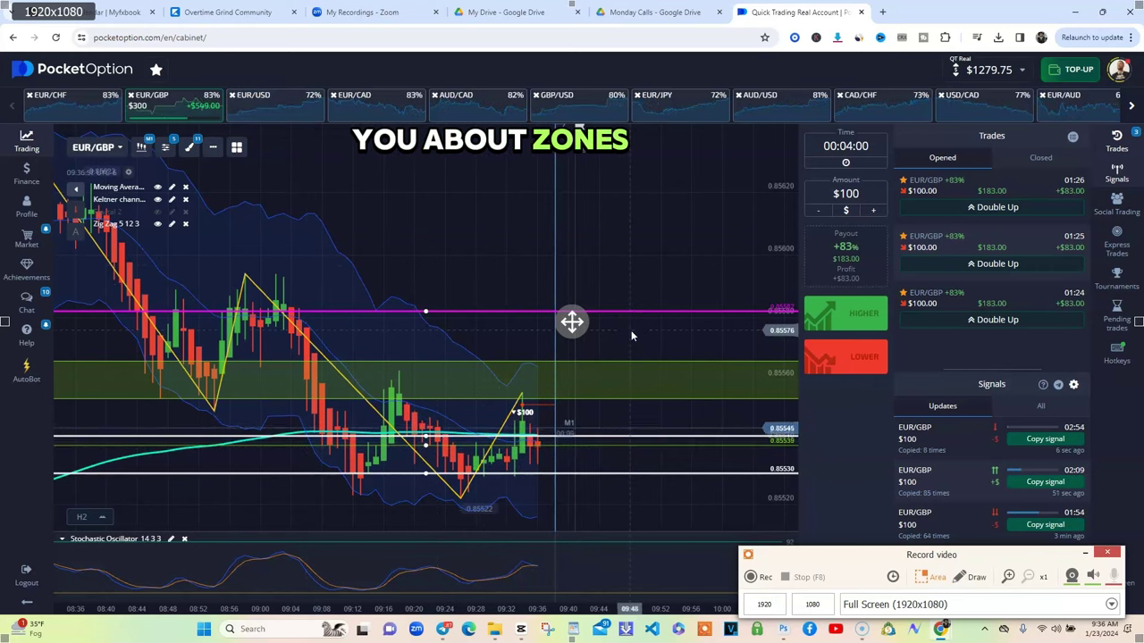
pyautogui.scroll(-3, 631, 337)
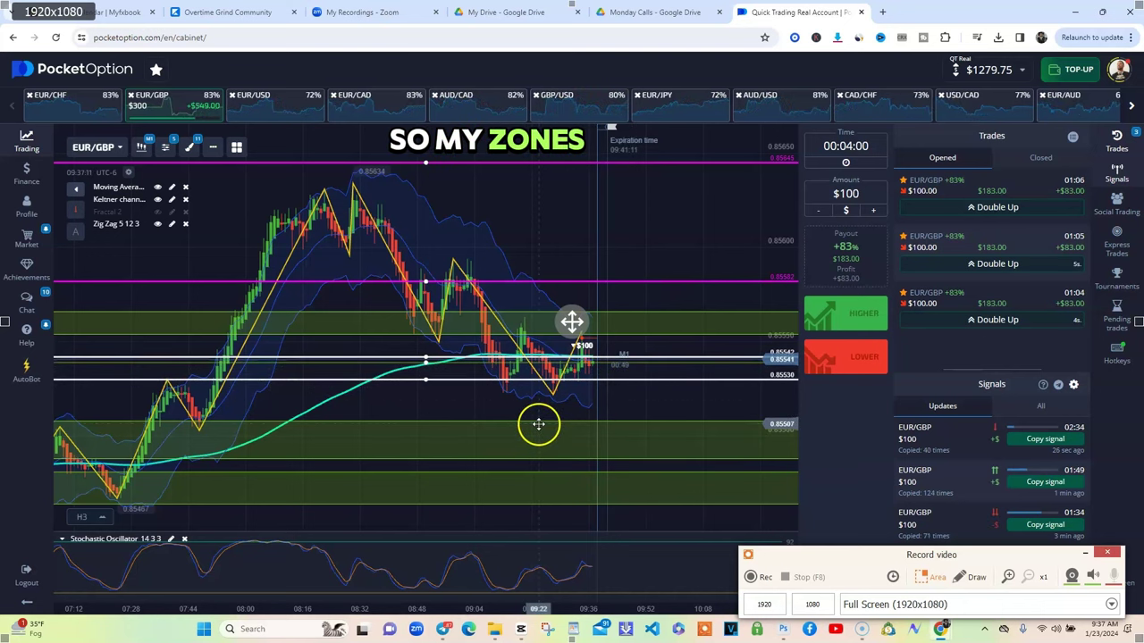
pyautogui.click(571, 486)
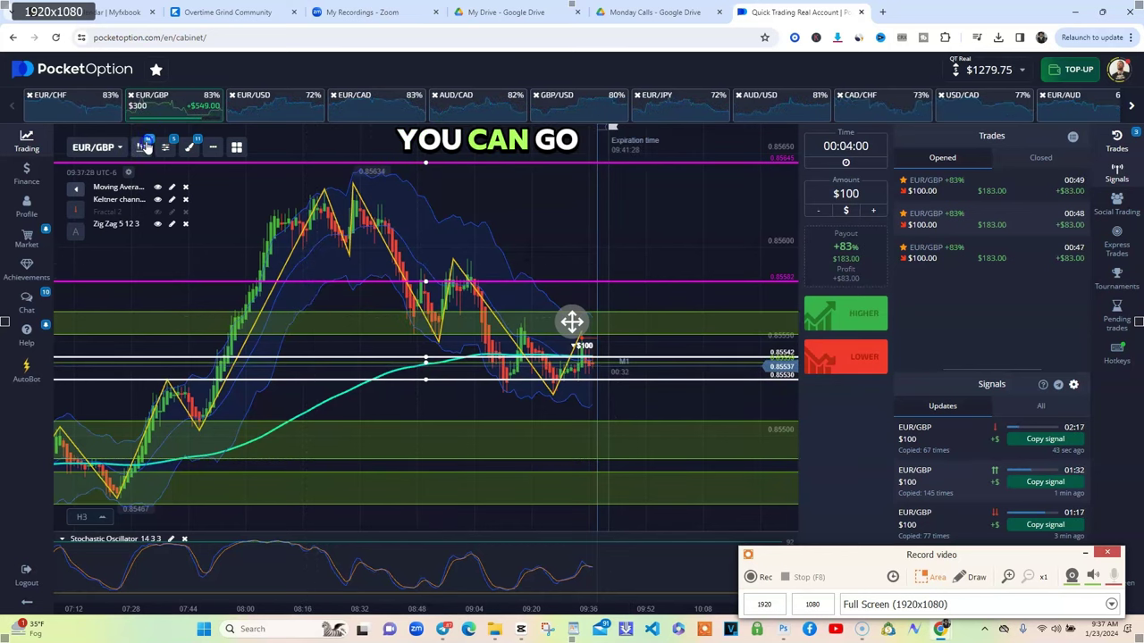
# Step: Switch the EUR/GBP chart to the H1 time frame and examine price action at the lowest green zone
pyautogui.click(145, 146)
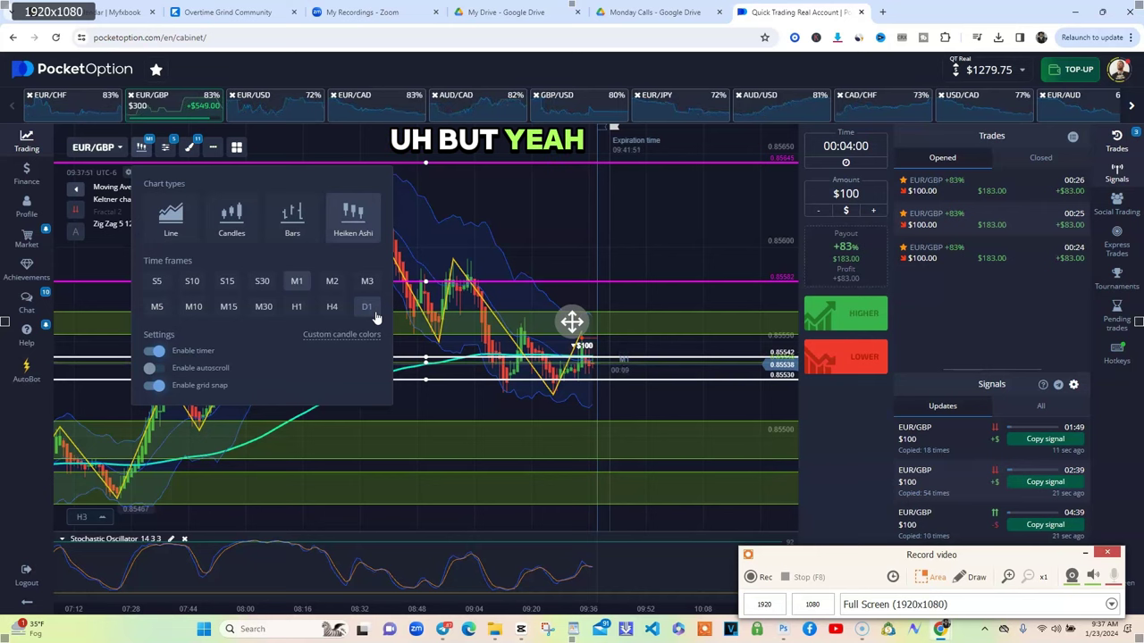
pyautogui.click(298, 306)
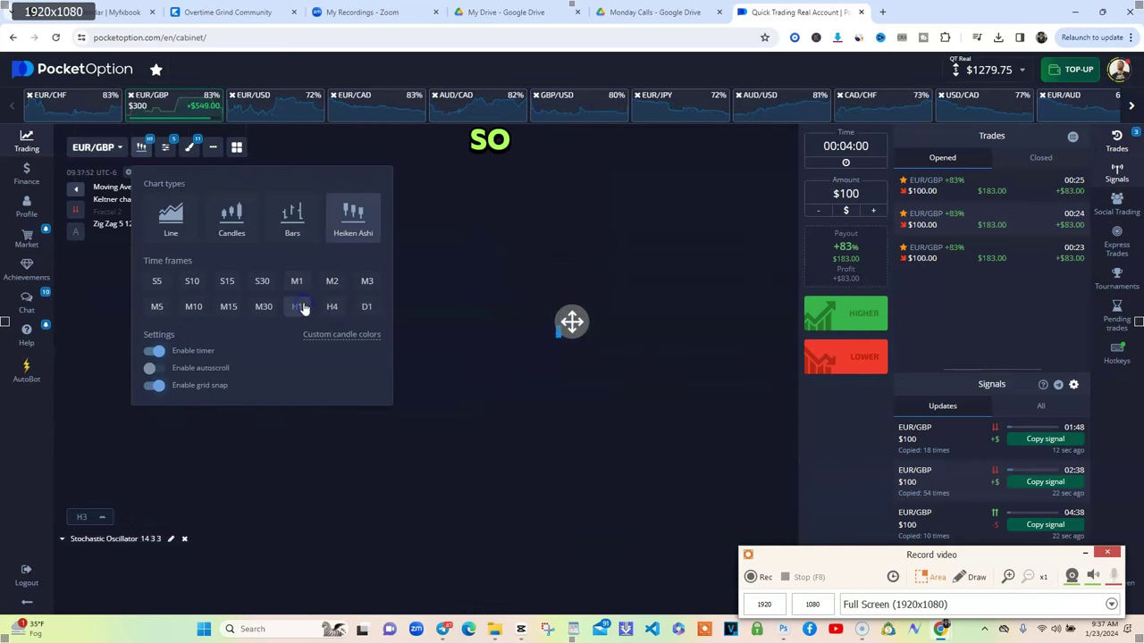
pyautogui.click(563, 237)
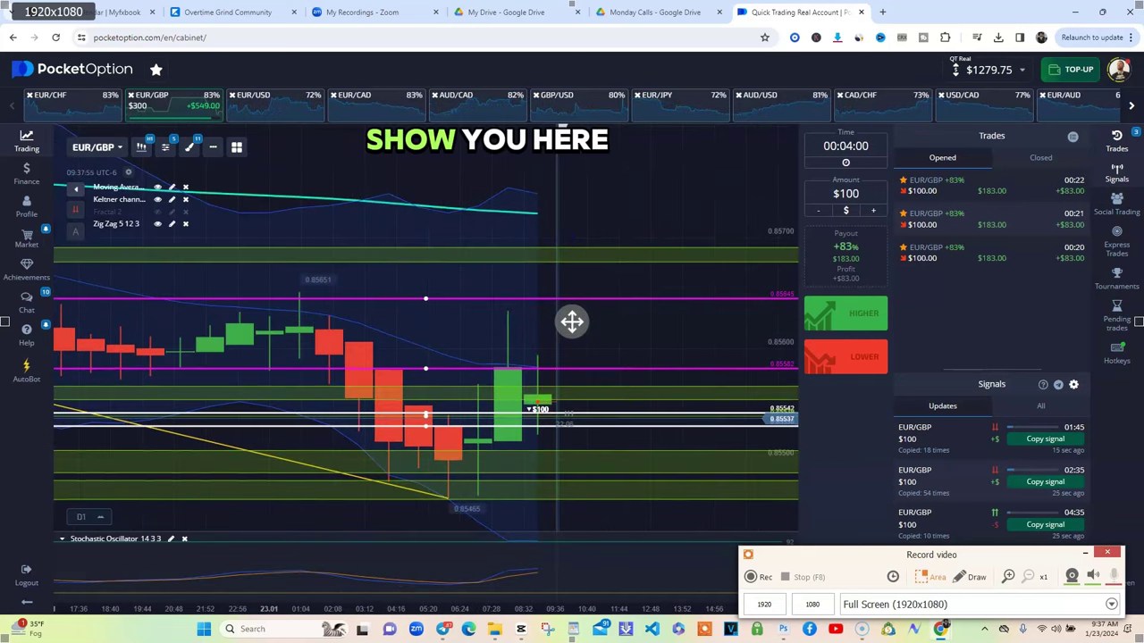
pyautogui.scroll(-6, 572, 320)
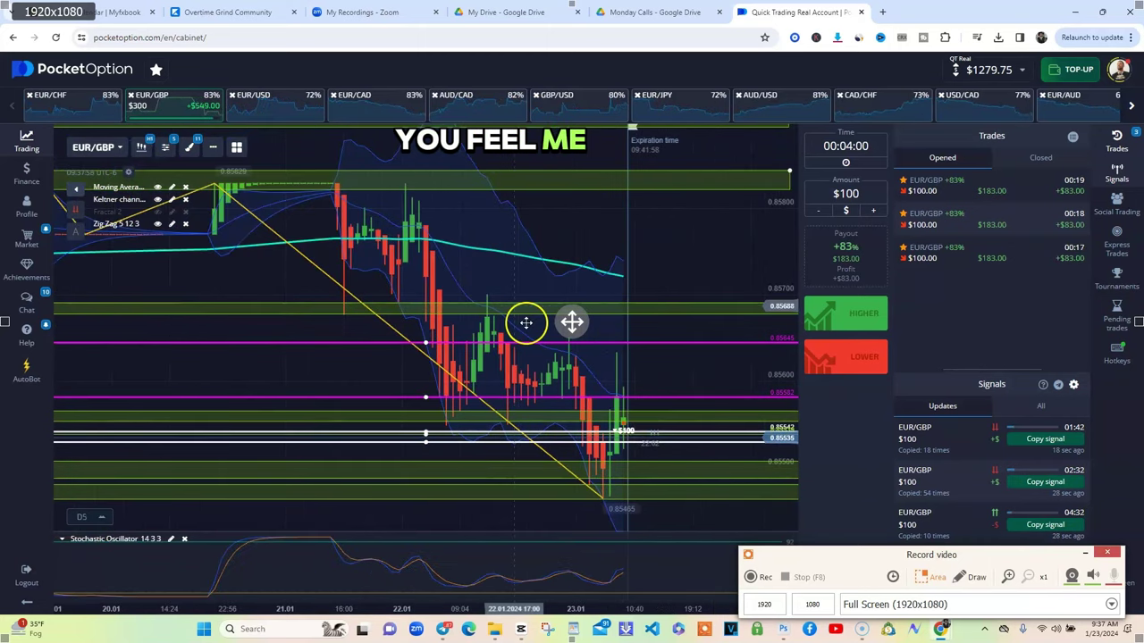
pyautogui.click(602, 484)
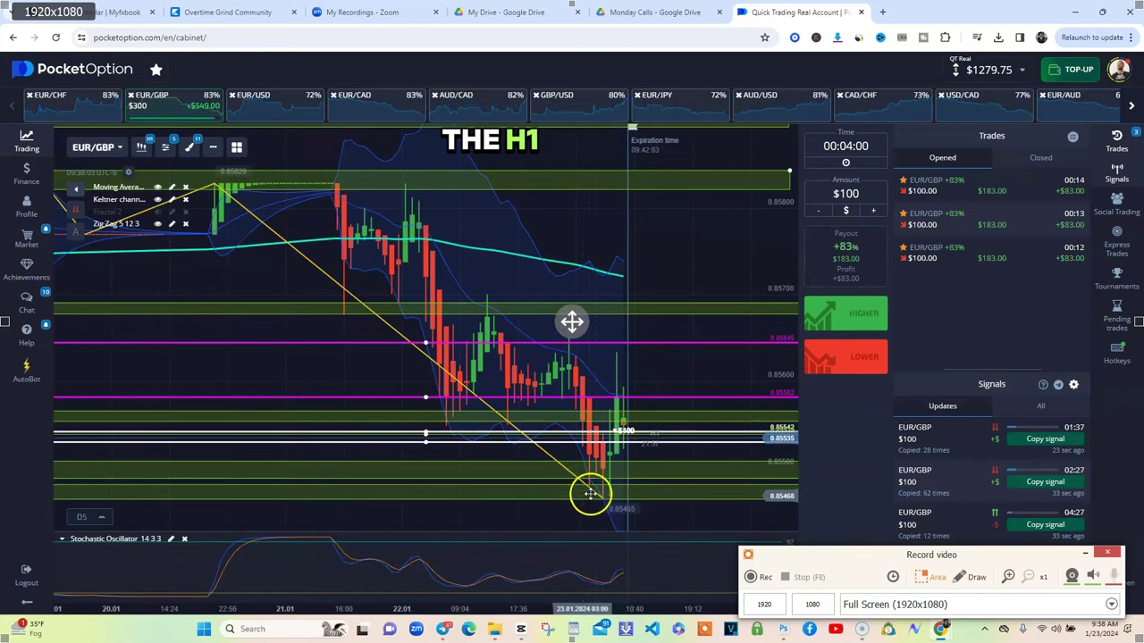
# Step: Return the EUR/GBP chart to the M1 time frame and check the latest price action
pyautogui.click(149, 148)
pyautogui.click(308, 281)
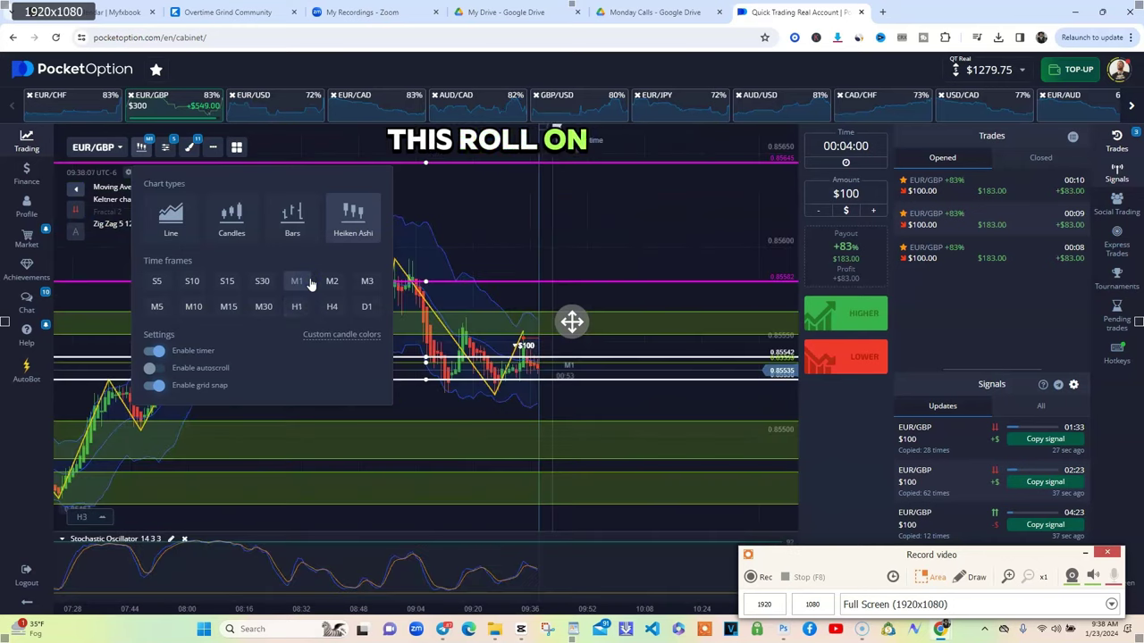
pyautogui.click(646, 254)
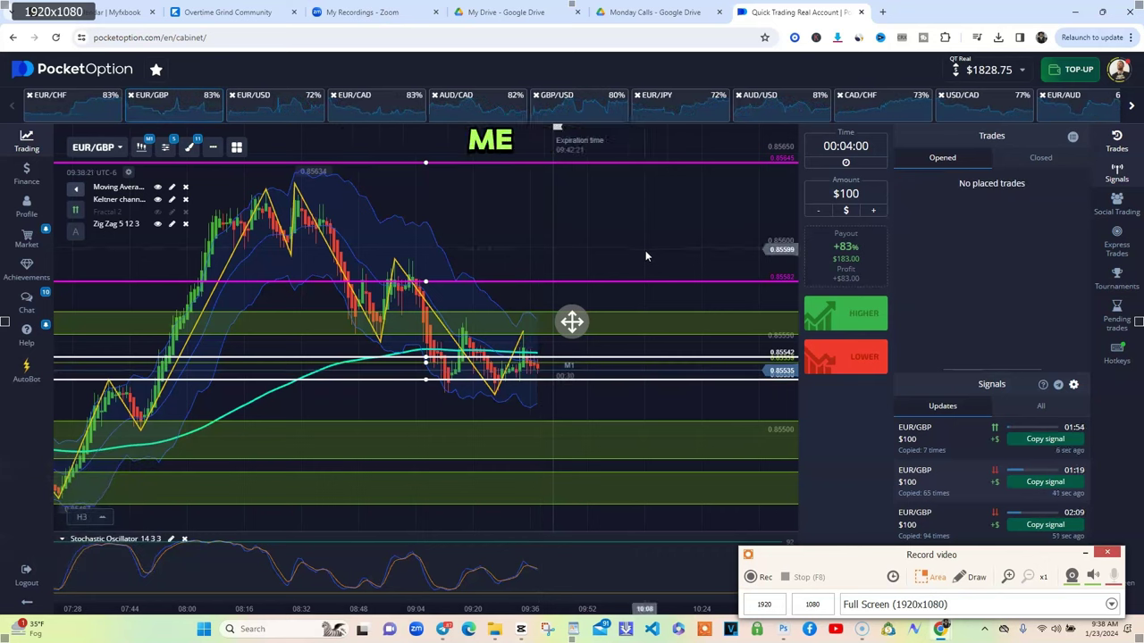
pyautogui.click(524, 259)
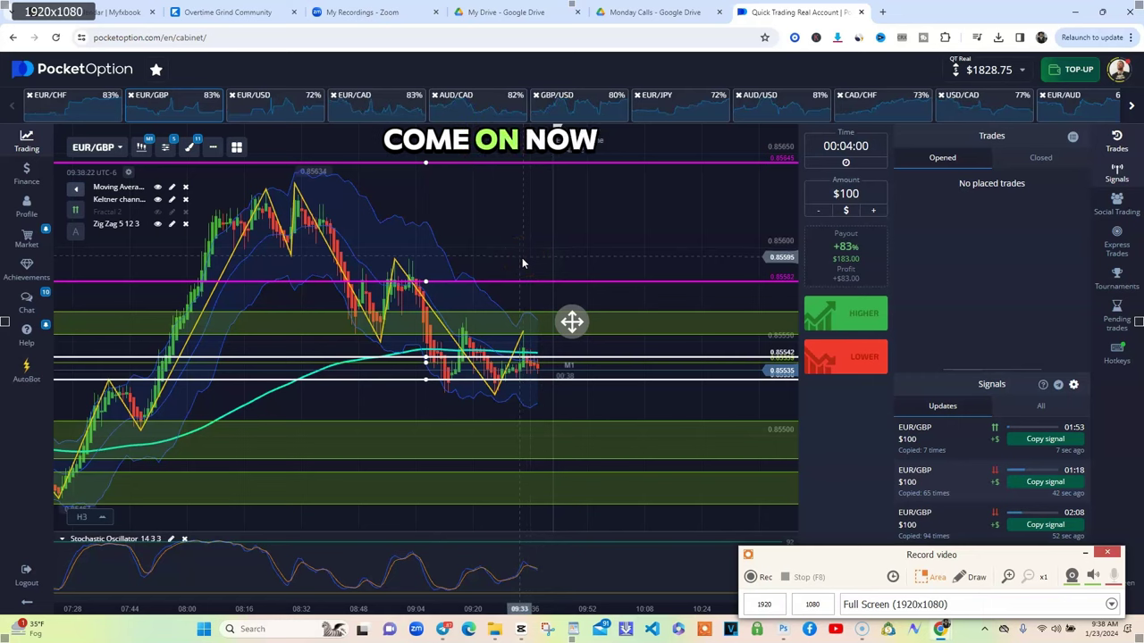
pyautogui.click(562, 327)
# Step: Set the EUR/GBP chart to the H1 time frame with several days of candles in view
pyautogui.click(215, 154)
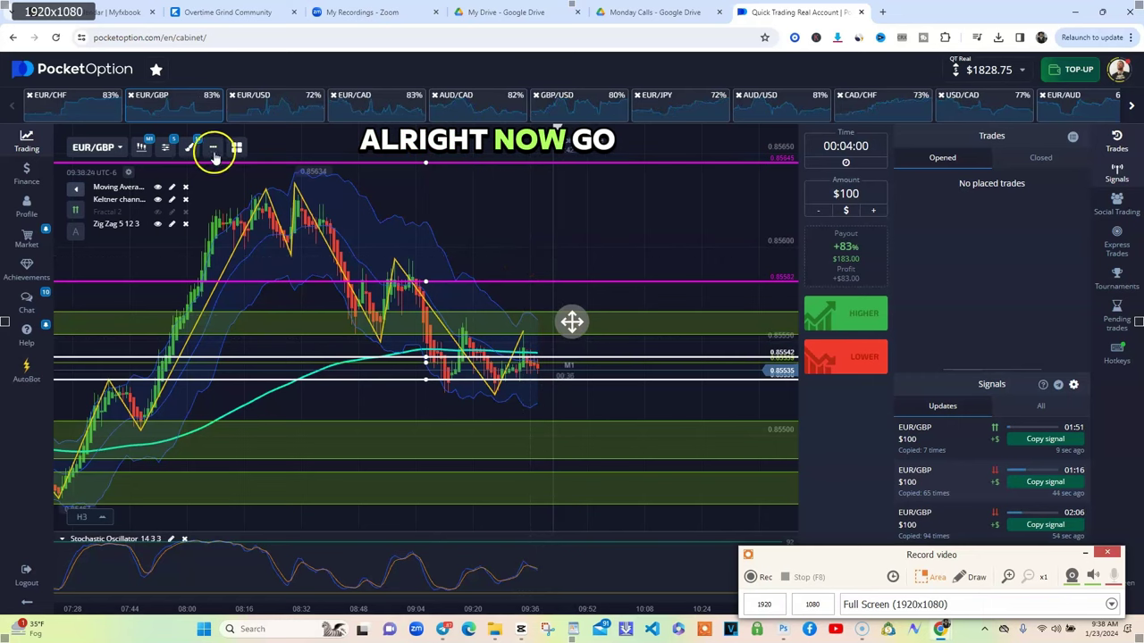
pyautogui.click(141, 146)
pyautogui.click(294, 308)
pyautogui.click(529, 248)
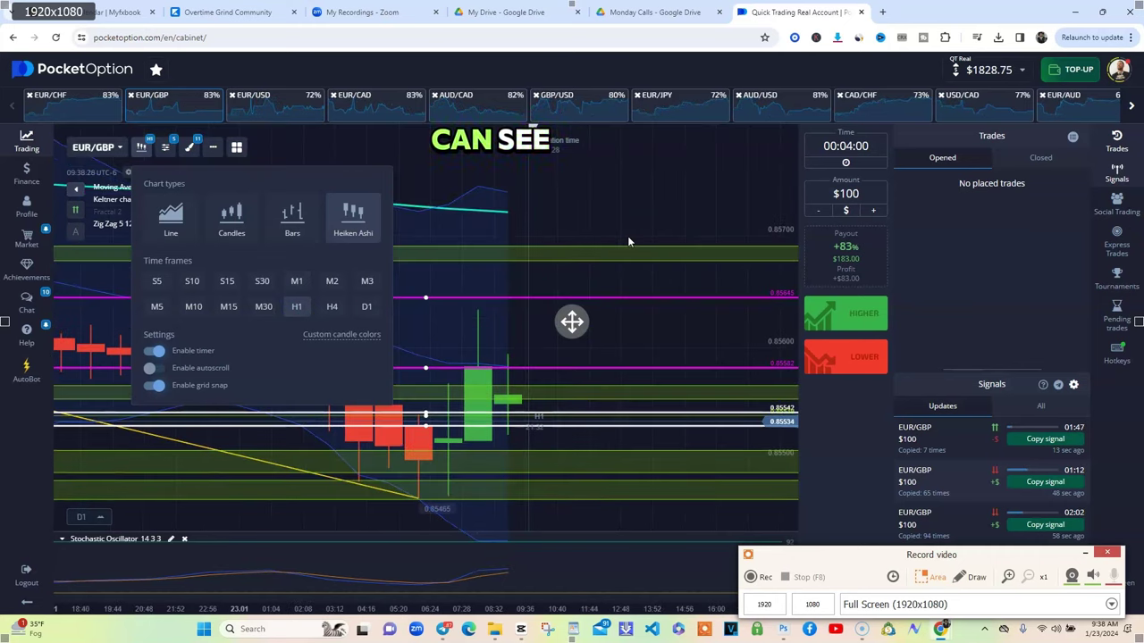
pyautogui.scroll(-6, 572, 321)
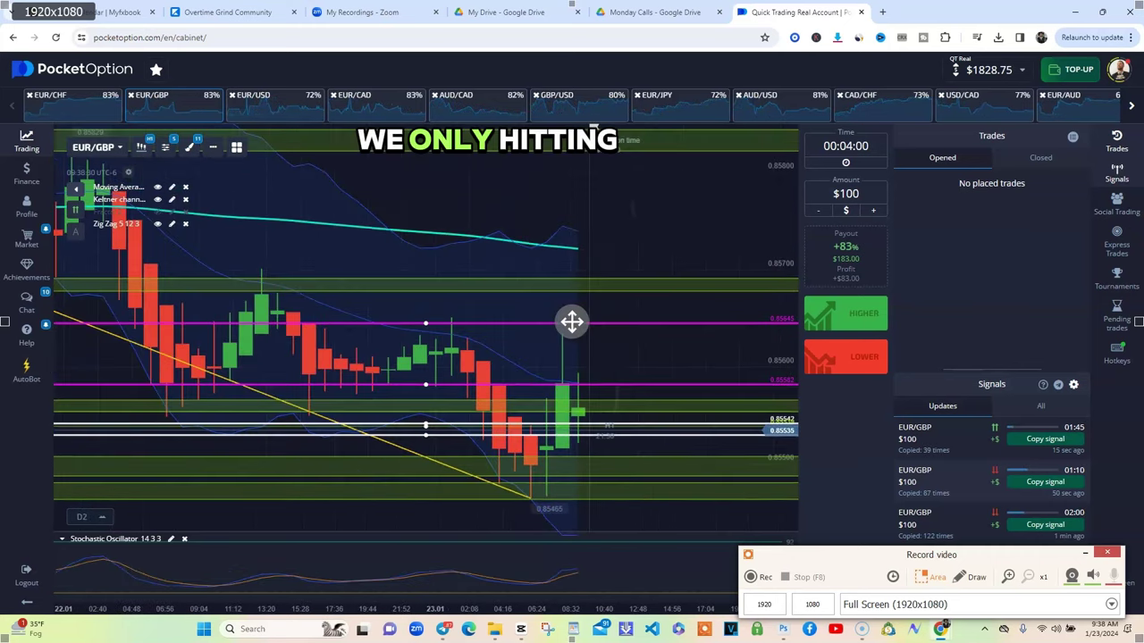
# Step: Circle the rejection lows at the green zones and along the lower magenta line on the H1 chart
pyautogui.click(977, 577)
pyautogui.moveTo(652, 491)
pyautogui.mouseDown()
pyautogui.moveTo(600, 477)
pyautogui.moveTo(613, 487)
pyautogui.moveTo(588, 491)
pyautogui.moveTo(612, 502)
pyautogui.mouseUp()
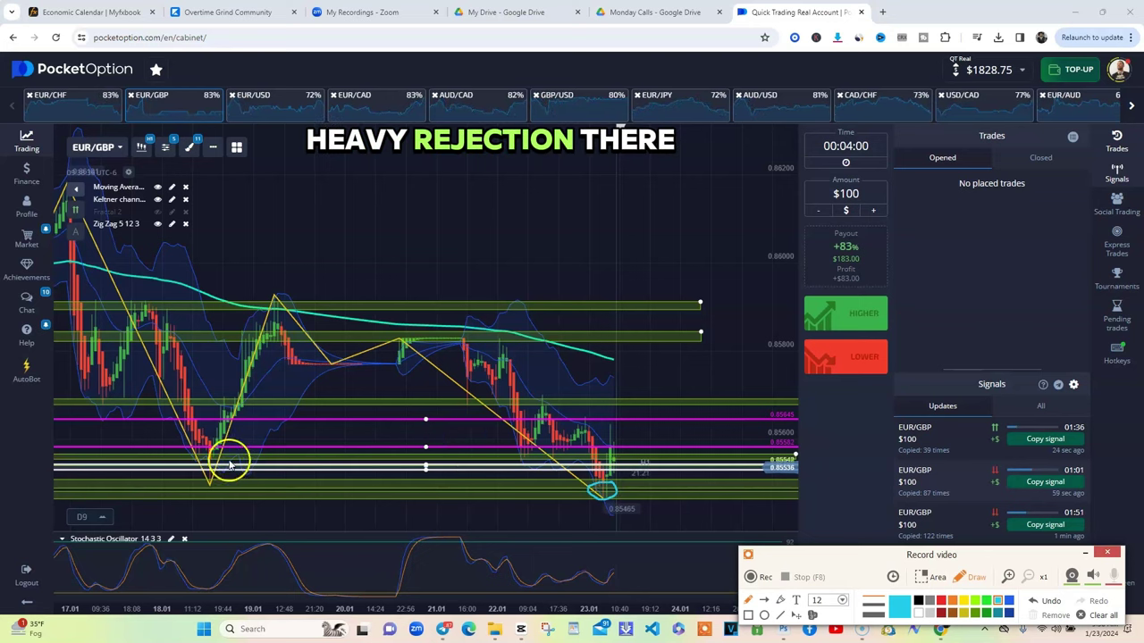
pyautogui.moveTo(223, 467); pyautogui.dragTo(211, 487)
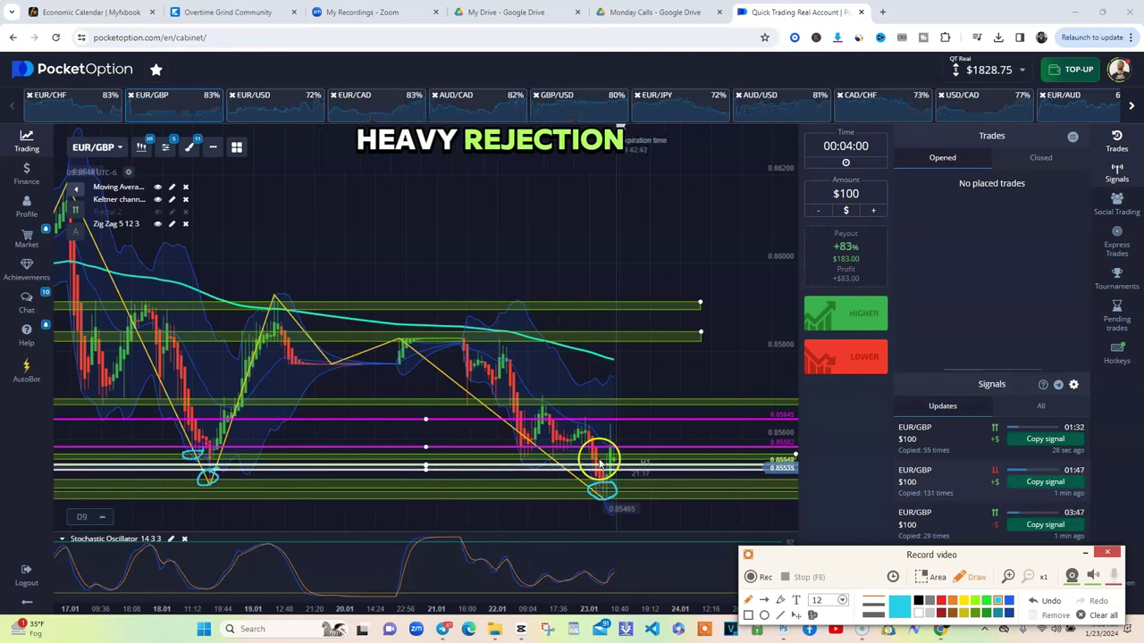
pyautogui.moveTo(574, 450)
pyautogui.mouseDown()
pyautogui.moveTo(541, 452)
pyautogui.moveTo(575, 453)
pyautogui.moveTo(563, 442)
pyautogui.mouseUp()
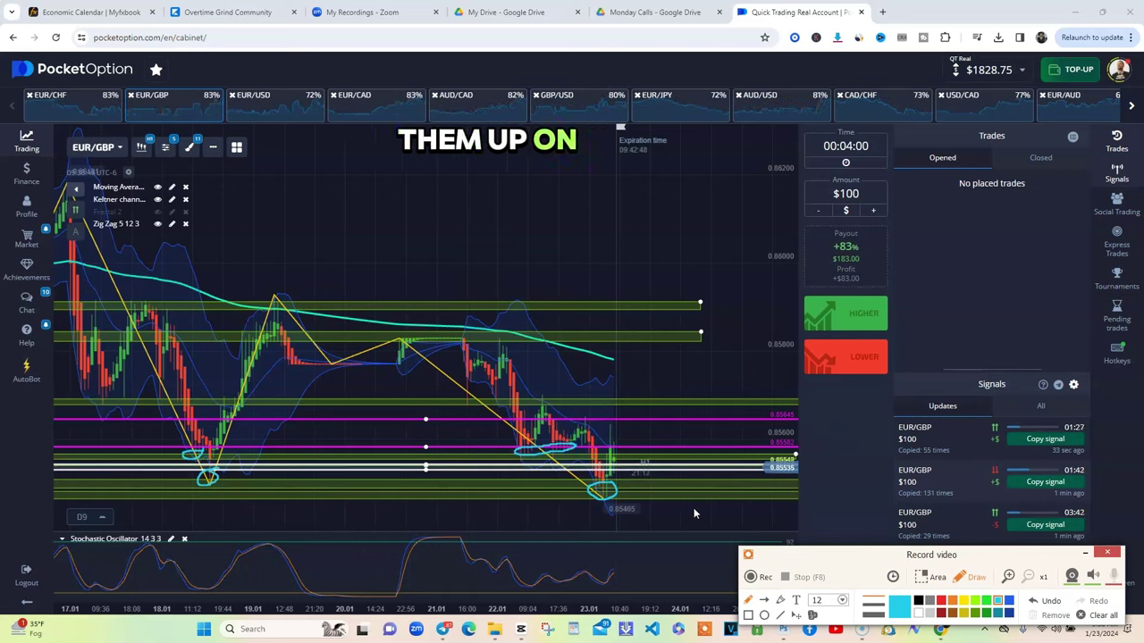
# Step: Undo all the circles marking the H1 rejection lows and leave drawing mode
pyautogui.hotkey('ctrl', 'z')
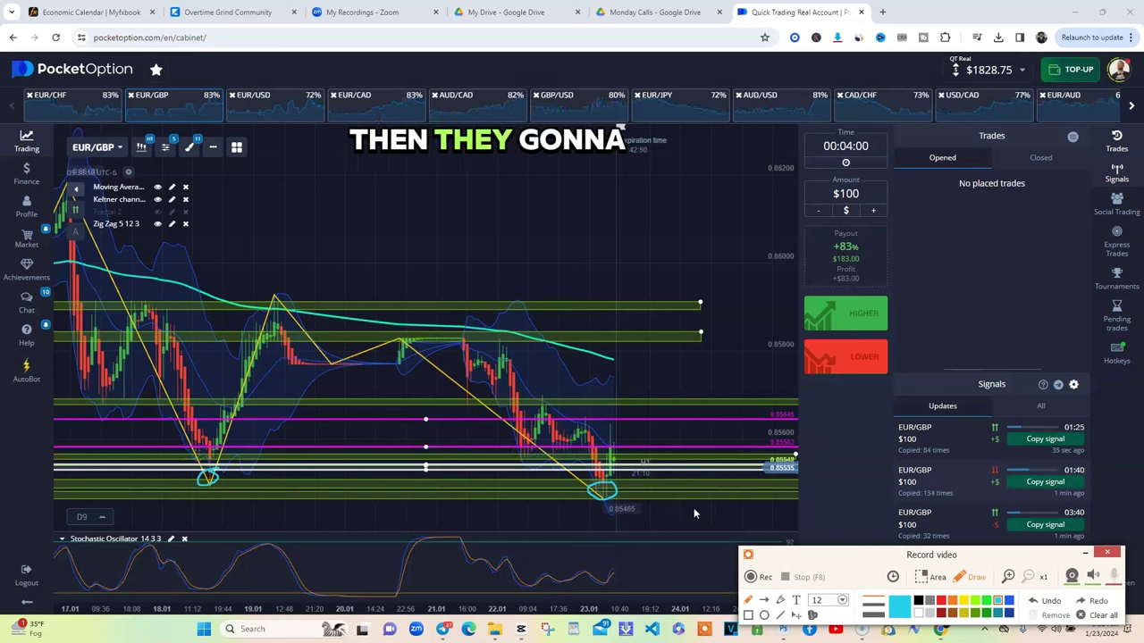
pyautogui.hotkey('ctrl', 'z')
pyautogui.hotkey('ctrl', 'z')
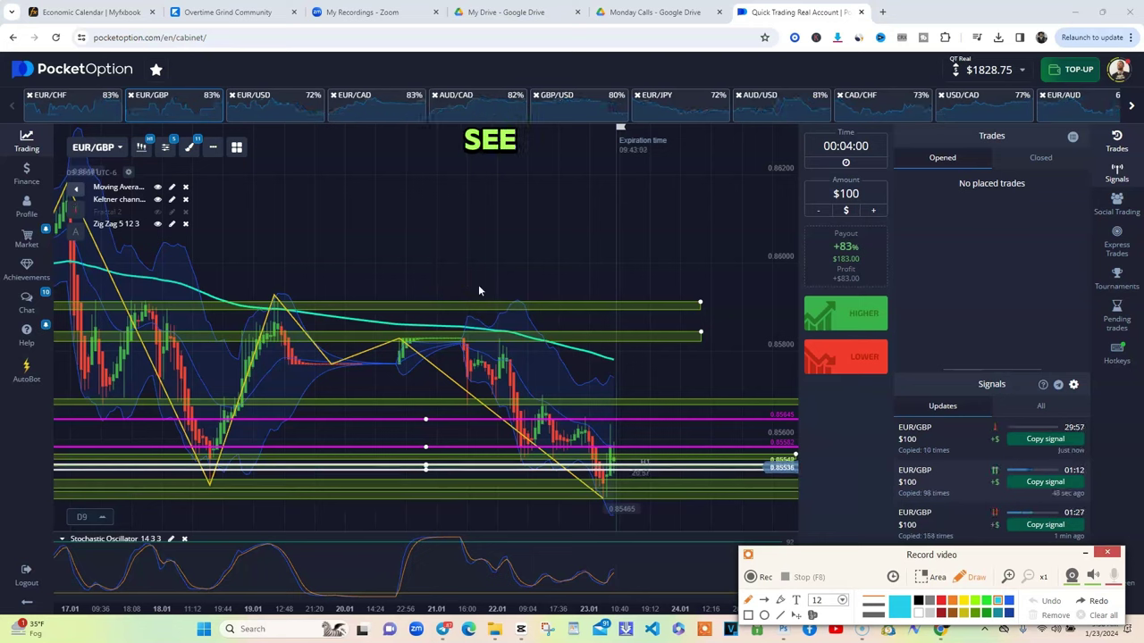
pyautogui.click(972, 574)
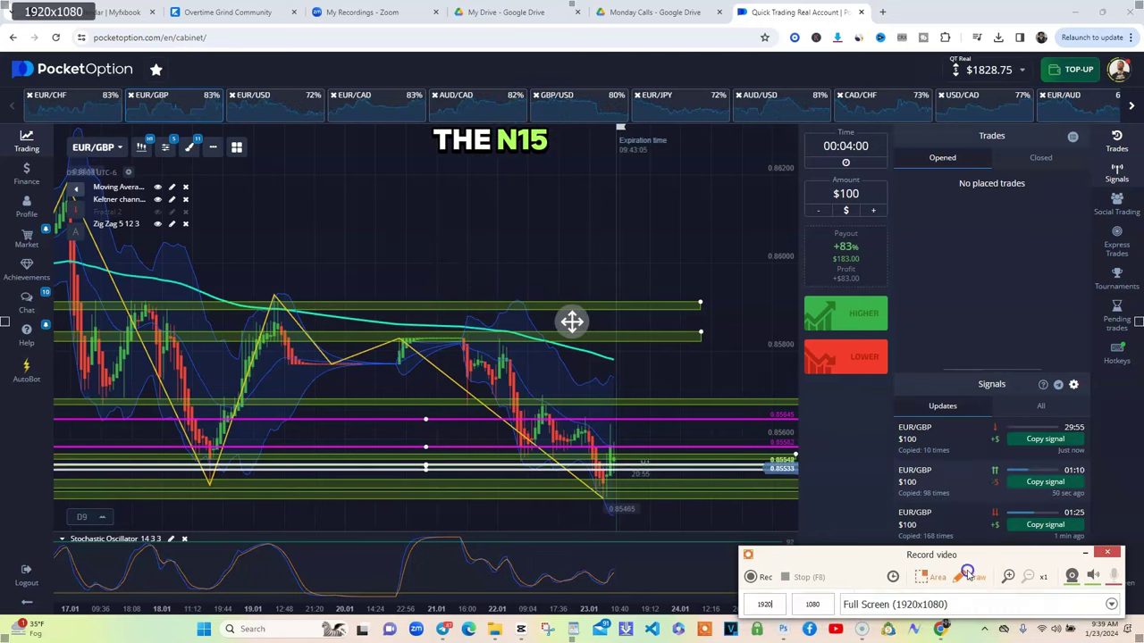
# Step: Switch the EUR/GBP chart to the M15 time frame
pyautogui.click(149, 145)
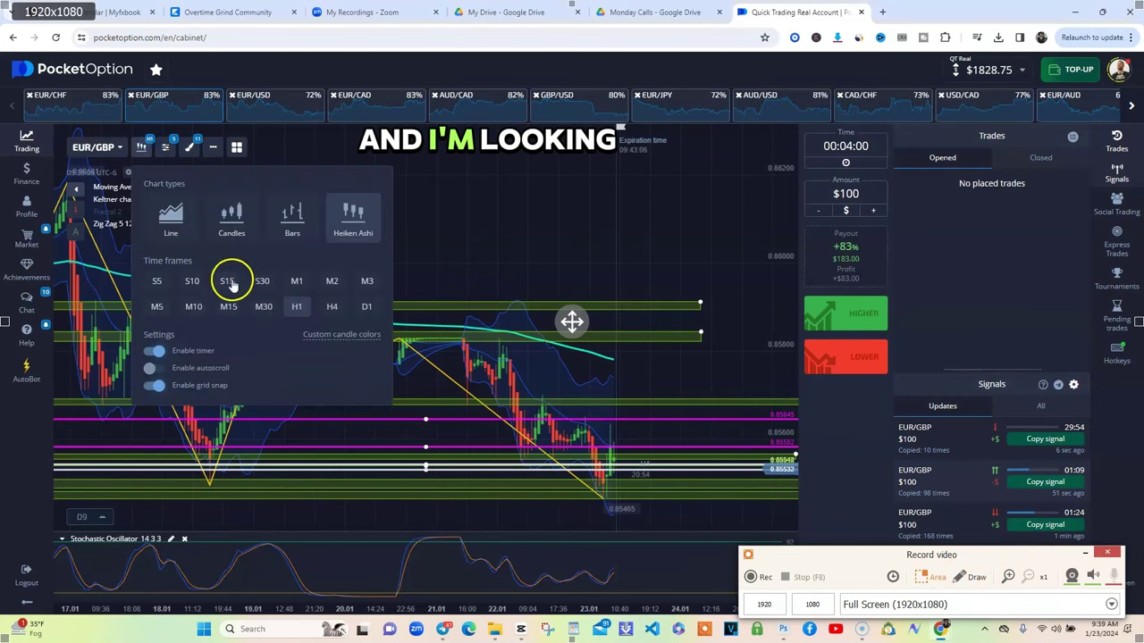
pyautogui.click(228, 307)
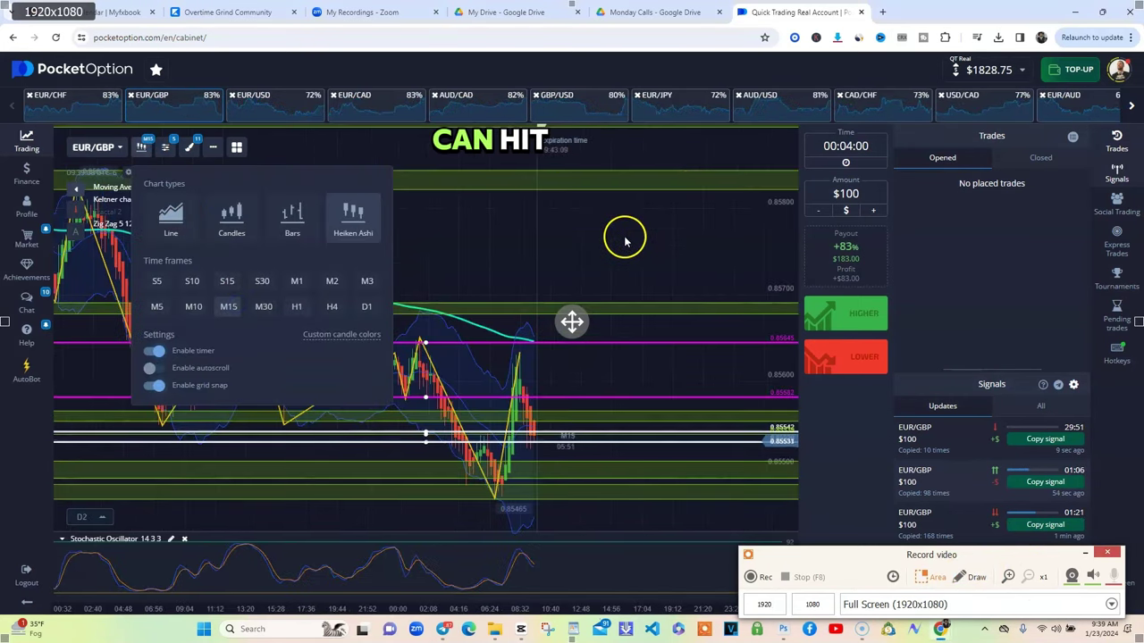
pyautogui.click(625, 238)
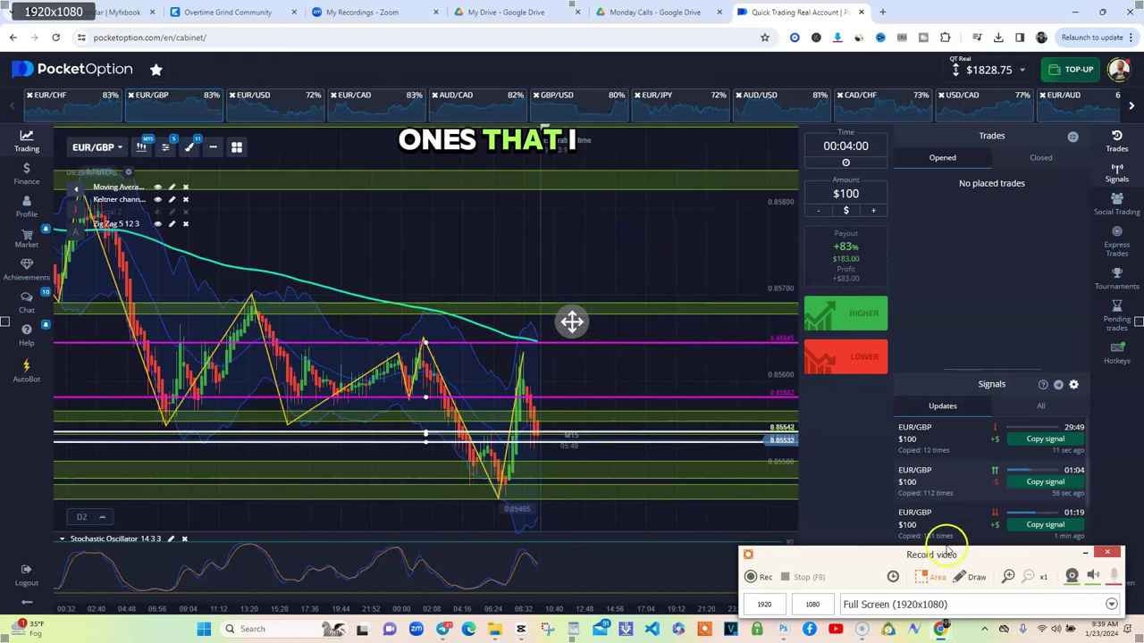
# Step: Circle the swing highs near the upper magenta resistance line on the M15 chart
pyautogui.click(967, 576)
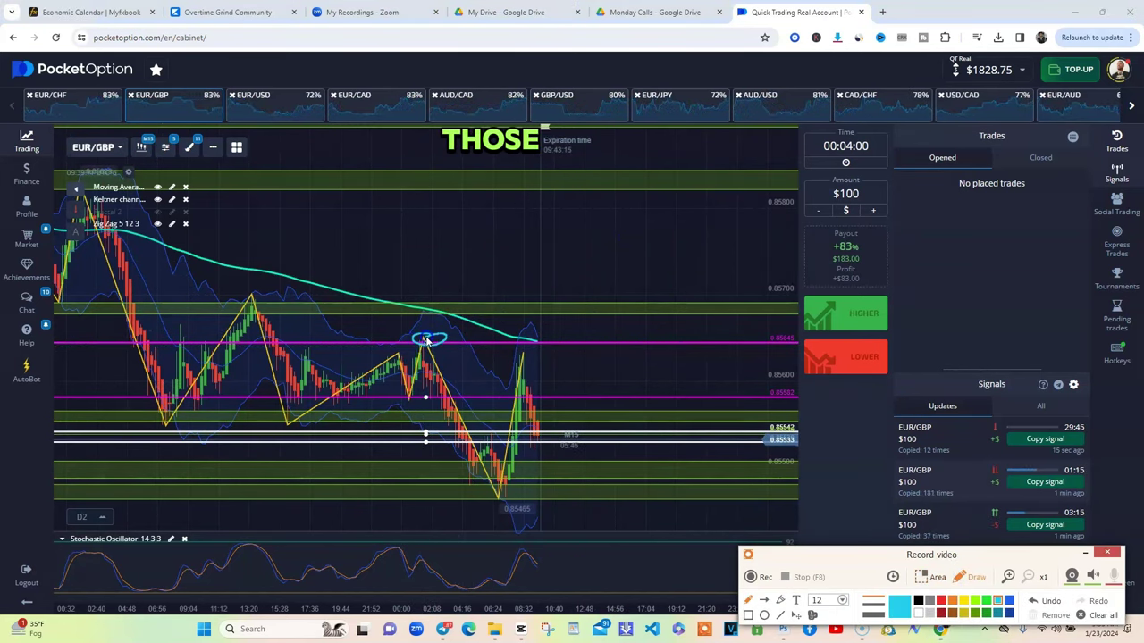
pyautogui.click(313, 354)
pyautogui.moveTo(299, 356); pyautogui.dragTo(315, 349)
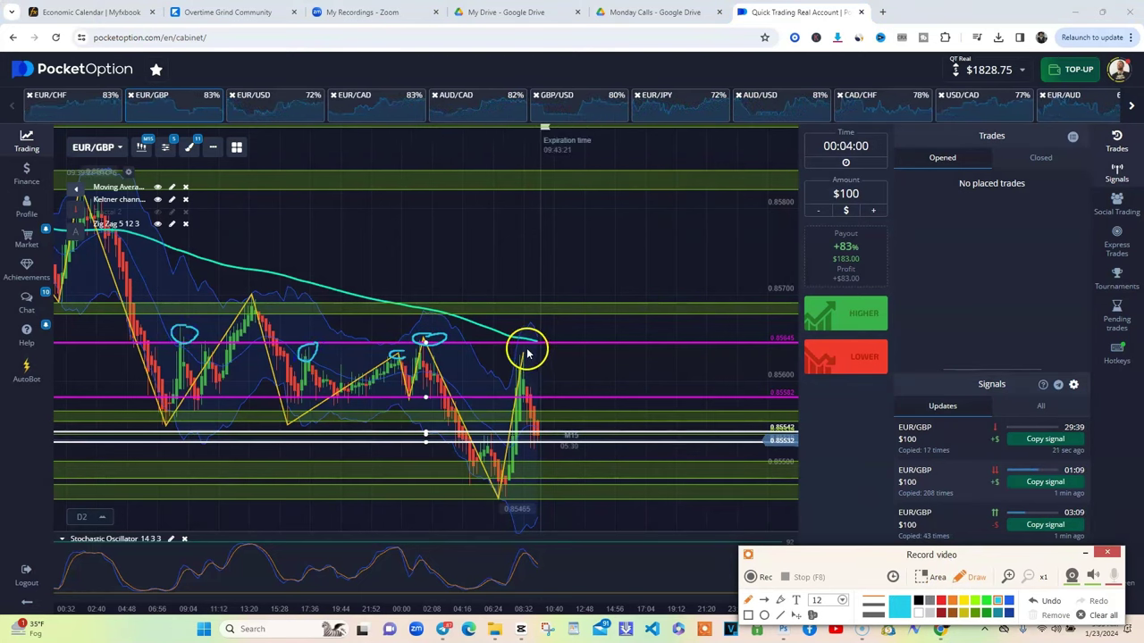
pyautogui.moveTo(513, 365); pyautogui.dragTo(523, 356)
pyautogui.click(477, 392)
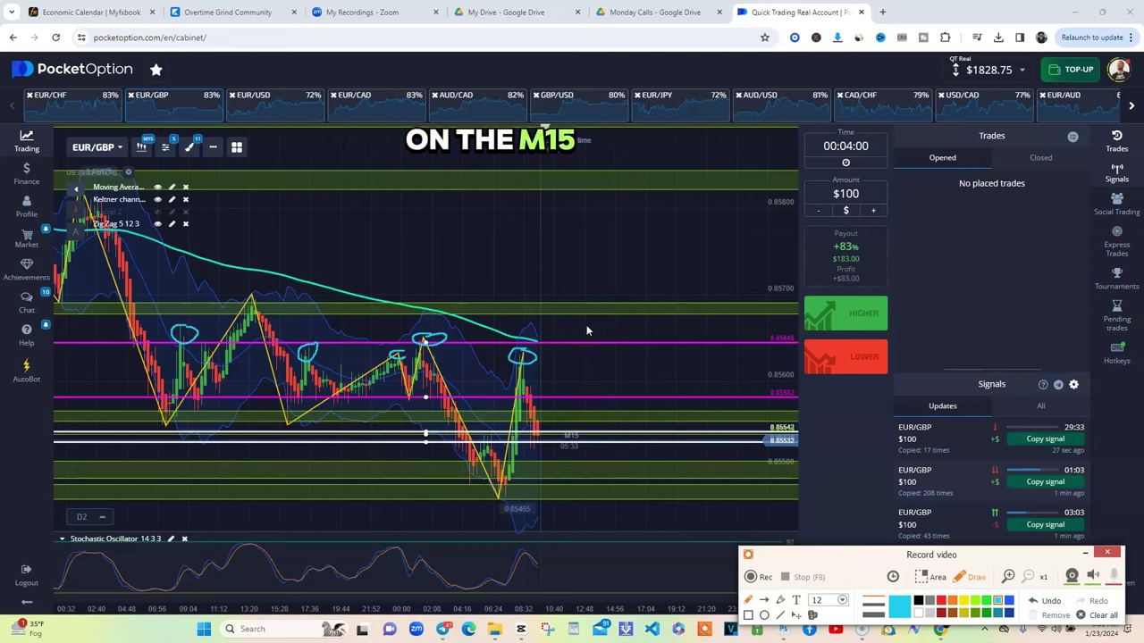
# Step: Sketch a downward-sloping trend arrow above the moving average and remove it, keeping the circled highs
pyautogui.moveTo(255, 236); pyautogui.dragTo(351, 258)
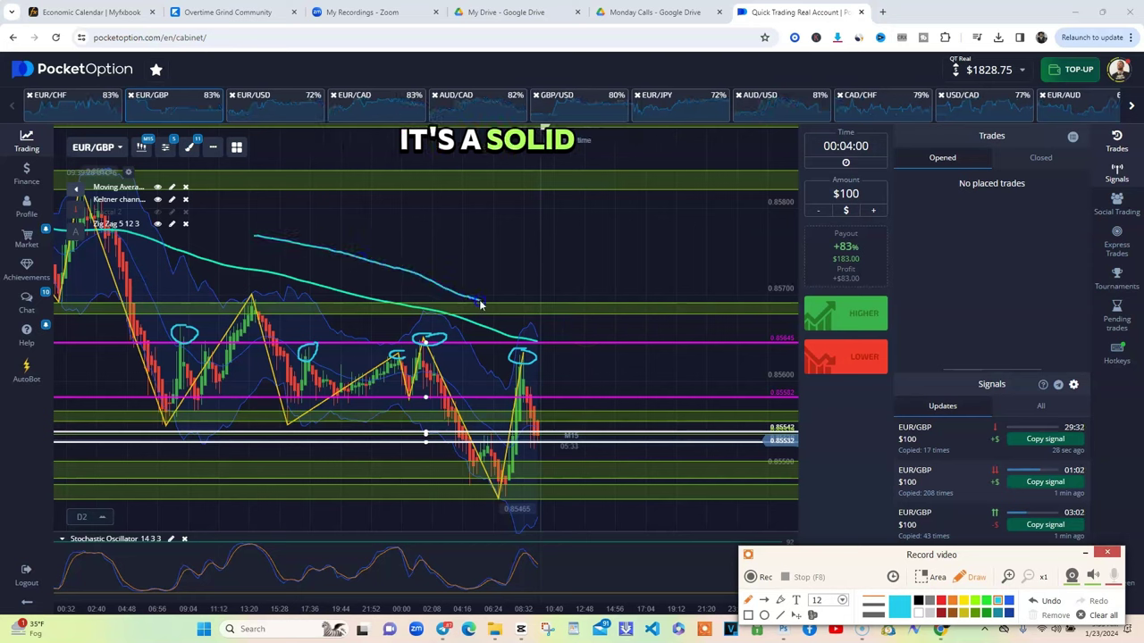
pyautogui.moveTo(478, 314); pyautogui.dragTo(458, 232)
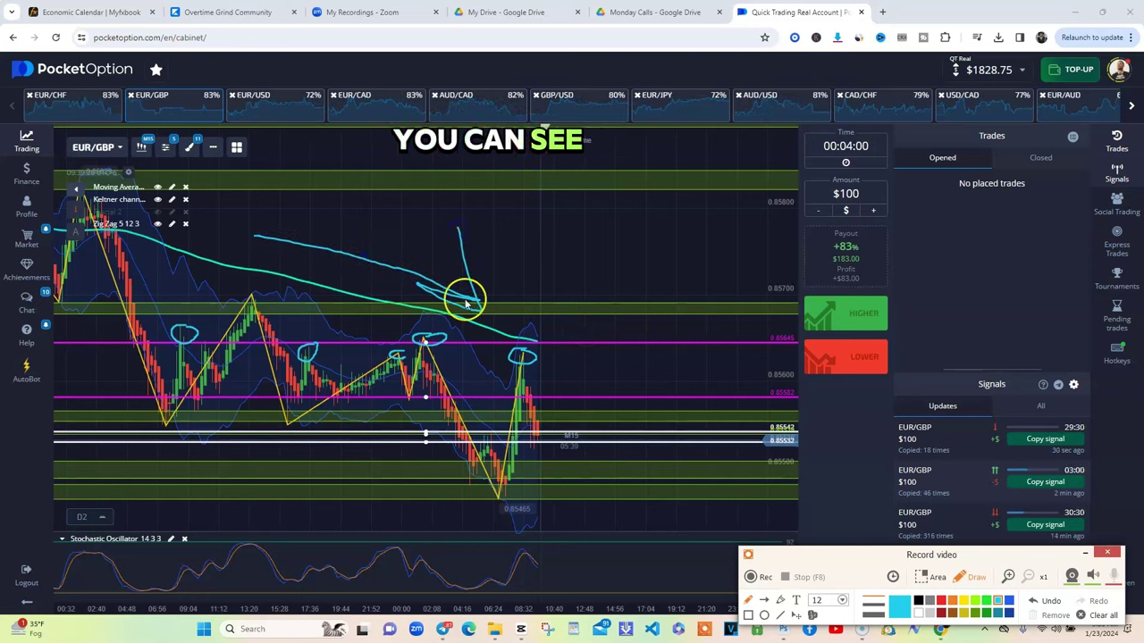
pyautogui.hotkey('ctrl', 'z')
pyautogui.hotkey('ctrl', 'z')
pyautogui.hotkey('ctrl', 'z')
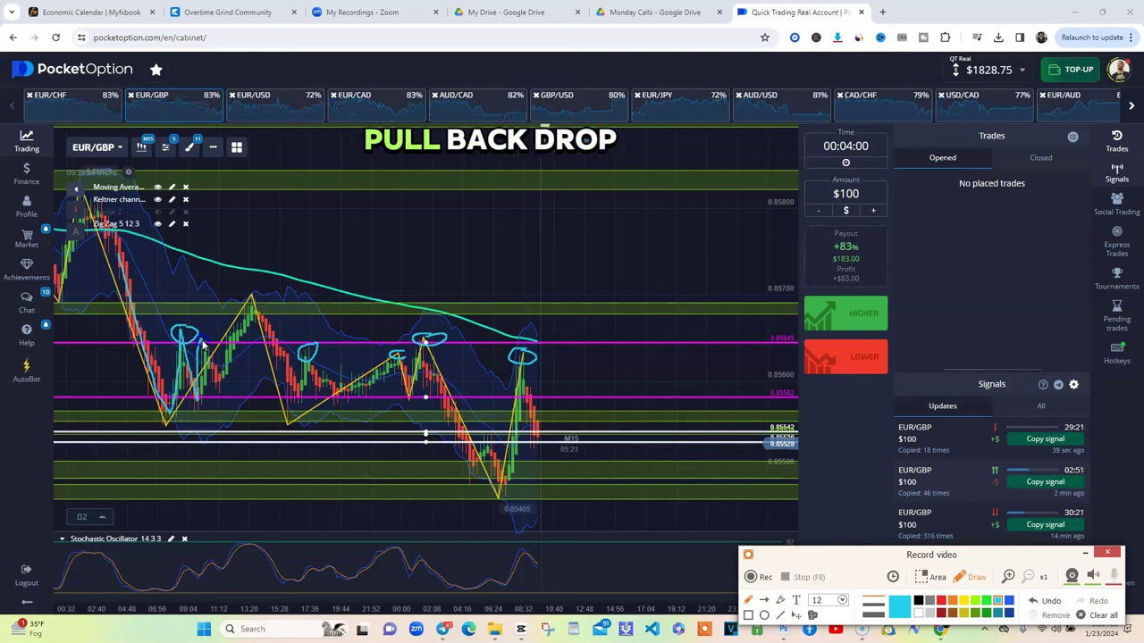
# Step: Trace the M15 EUR/GBP swings along the zigzag up to the current price and sketch a projected bounce path with a final upward push
pyautogui.click(253, 309)
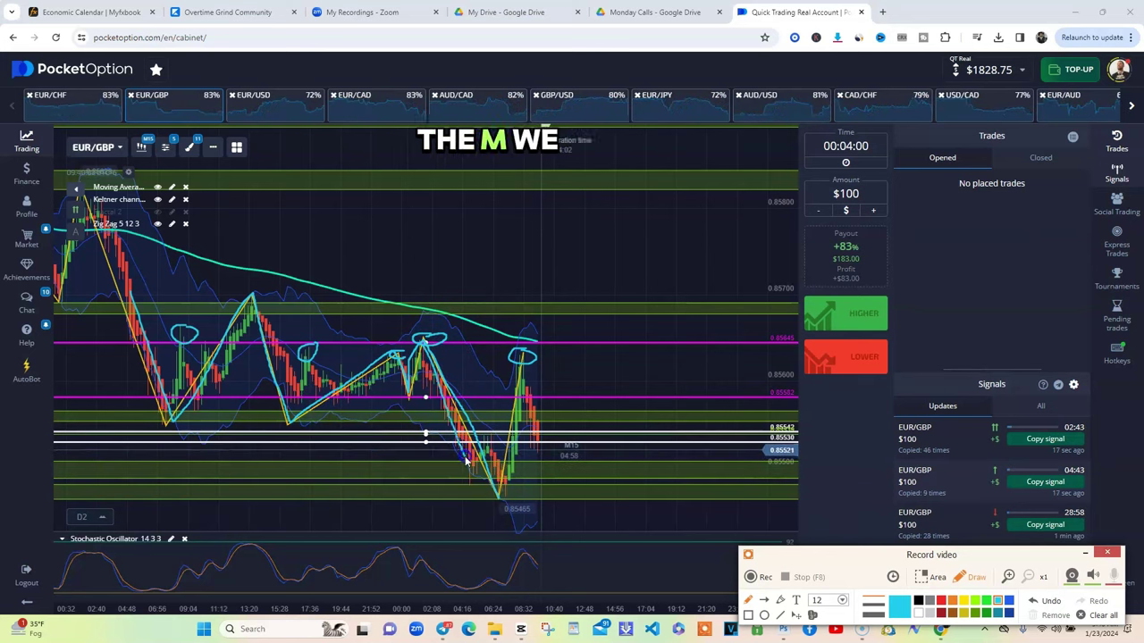
pyautogui.moveTo(481, 445); pyautogui.dragTo(503, 500)
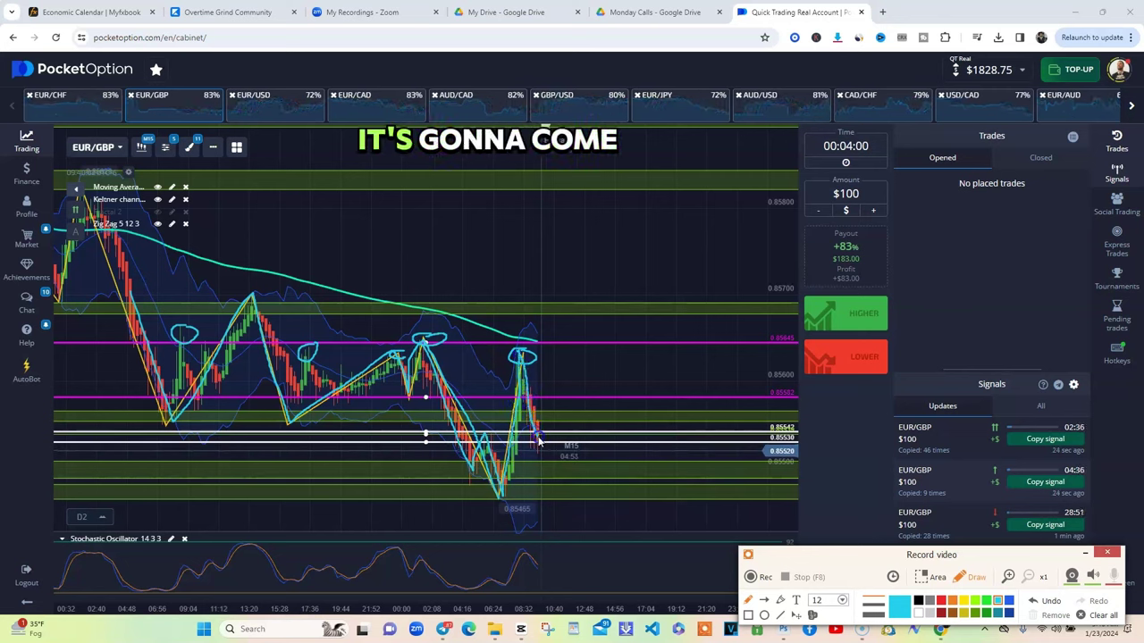
pyautogui.moveTo(554, 445)
pyautogui.mouseDown()
pyautogui.moveTo(586, 364)
pyautogui.moveTo(636, 478)
pyautogui.moveTo(677, 205)
pyautogui.mouseUp()
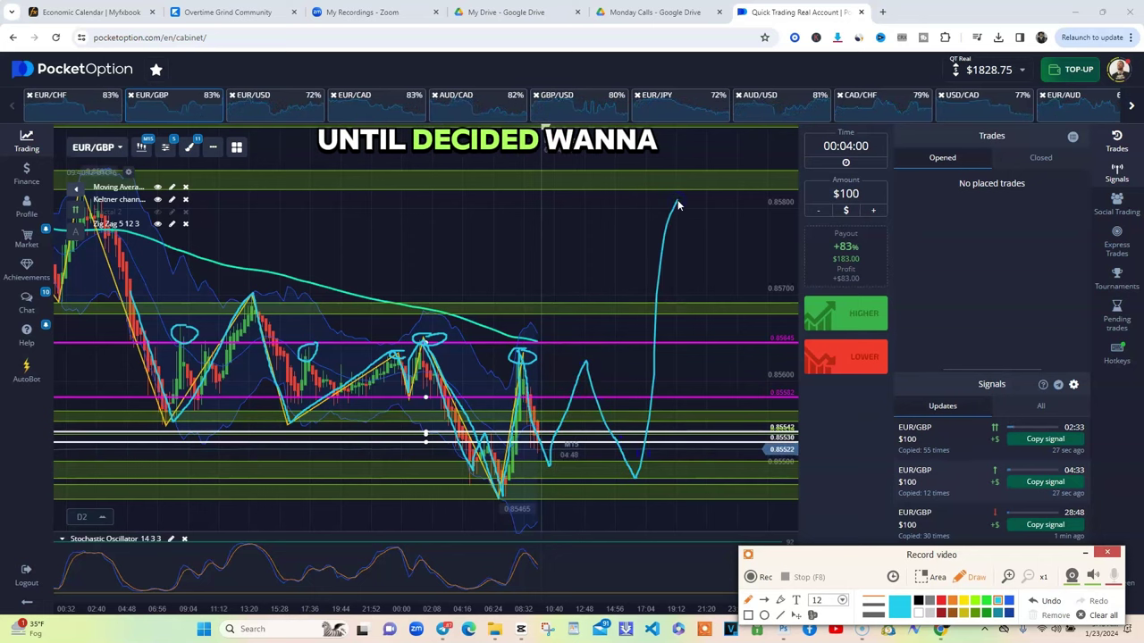
# Step: Undo every traced swing and circle on the EUR/GBP chart and leave drawing mode
pyautogui.hotkey('ctrl', 'z')
pyautogui.hotkey('ctrl', 'z')
pyautogui.hotkey('ctrl', 'z')
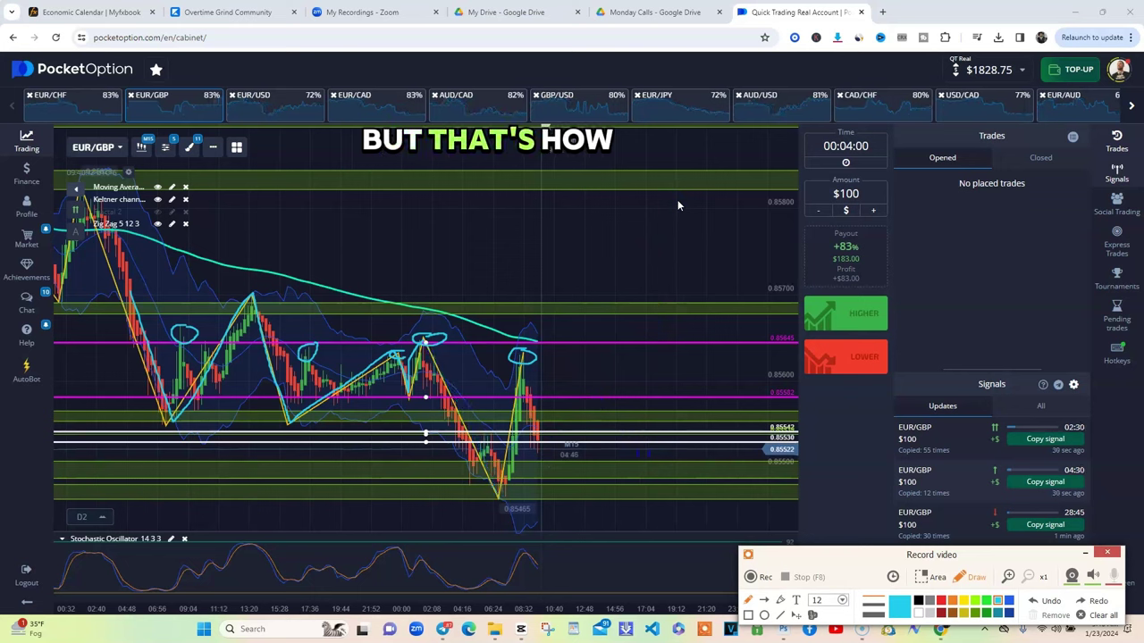
pyautogui.hotkey('ctrl', 'z')
pyautogui.hotkey('ctrl', 'z')
pyautogui.hotkey('ctrl', 'z')
pyautogui.hotkey('ctrl', 'z')
pyautogui.hotkey('ctrl', 'z')
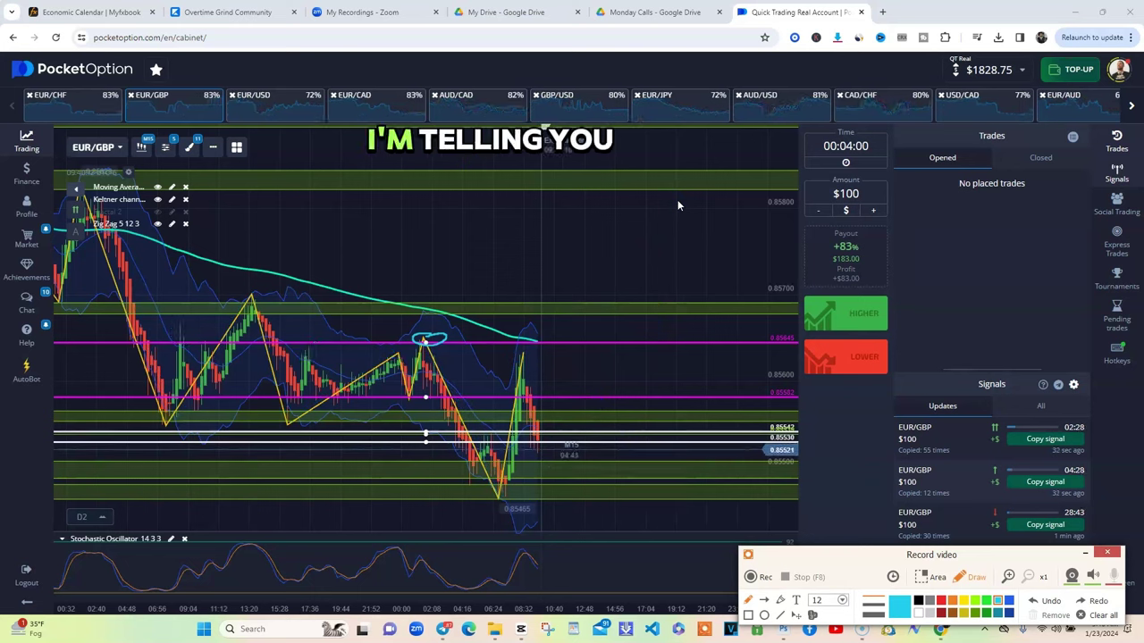
pyautogui.hotkey('ctrl', 'z')
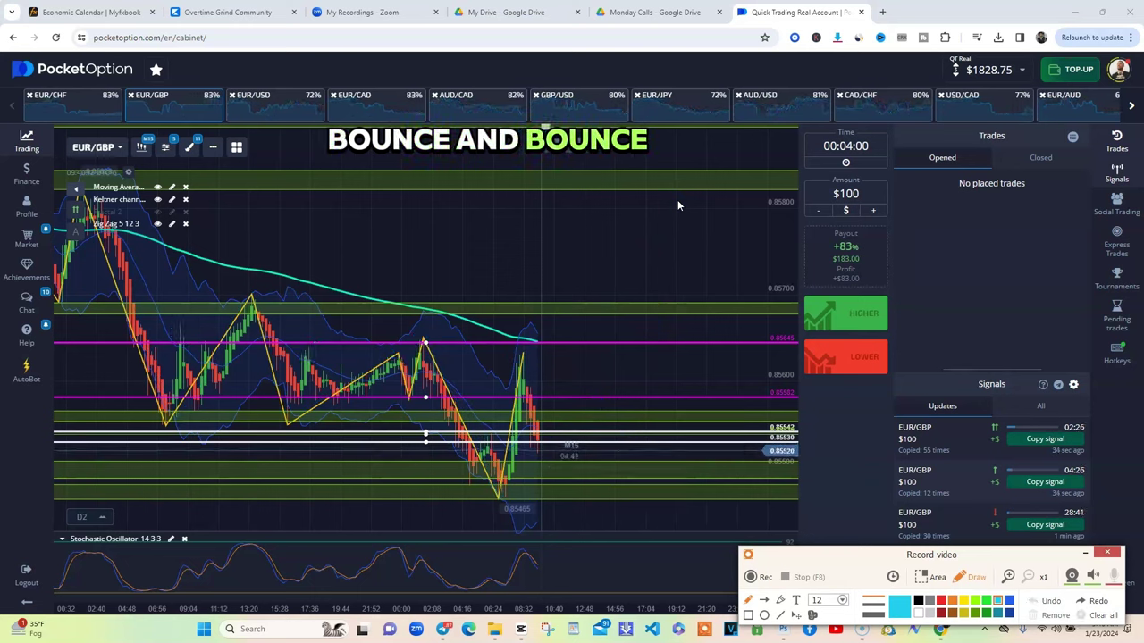
pyautogui.click(981, 576)
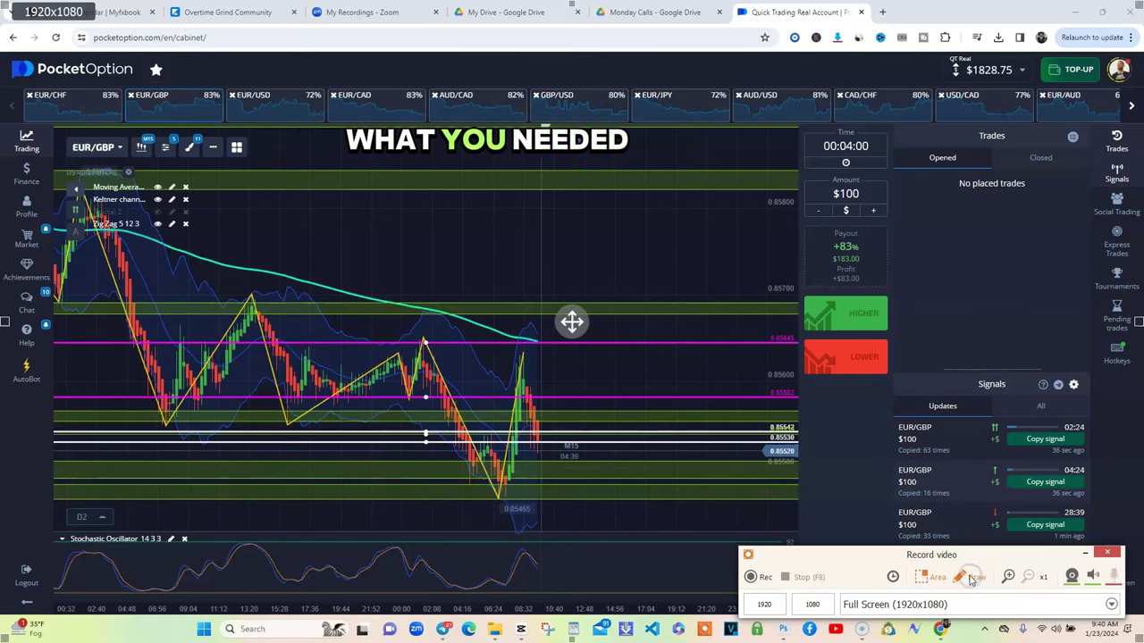
# Step: Review the day's closed trades in an enlarged trade history and return to the opened trades
pyautogui.click(1042, 159)
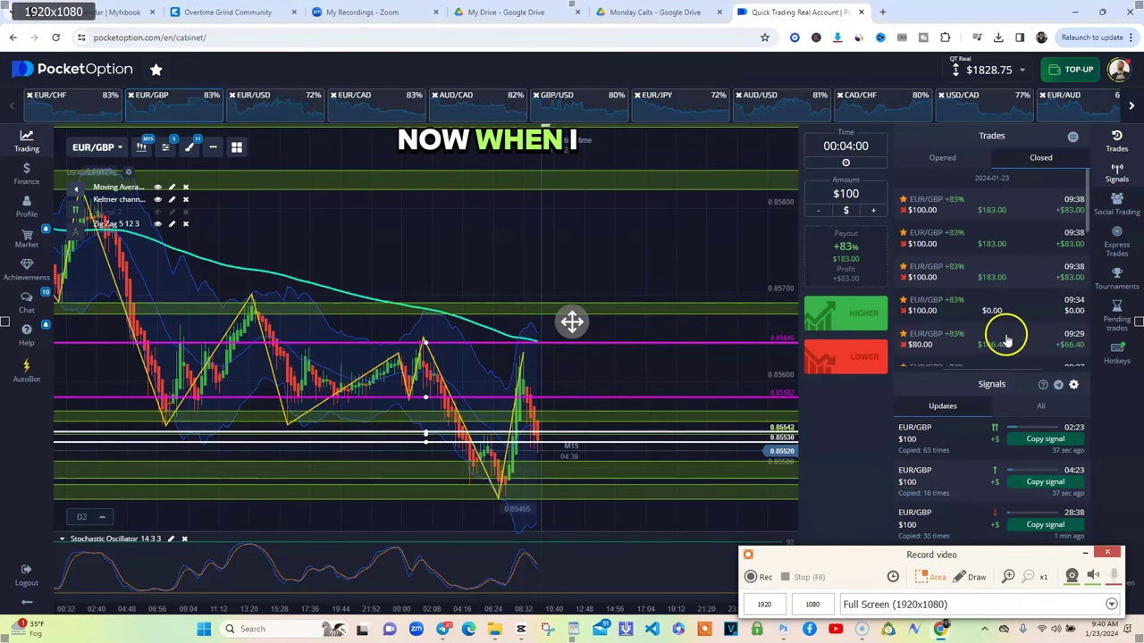
pyautogui.moveTo(990, 364); pyautogui.dragTo(970, 524)
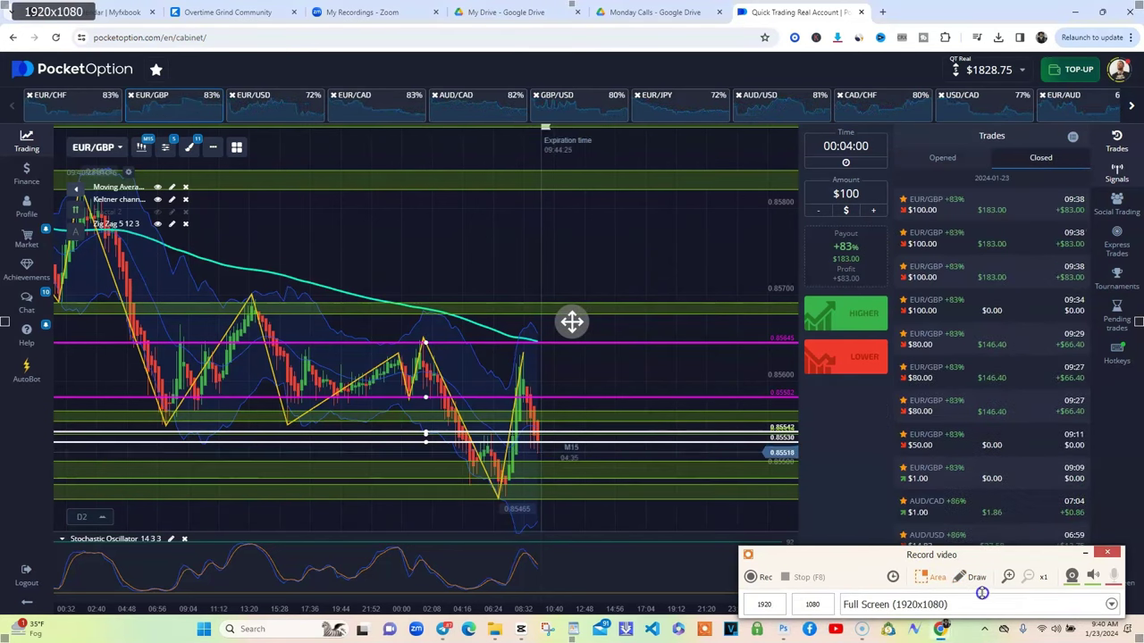
pyautogui.moveTo(1090, 215); pyautogui.dragTo(1085, 388)
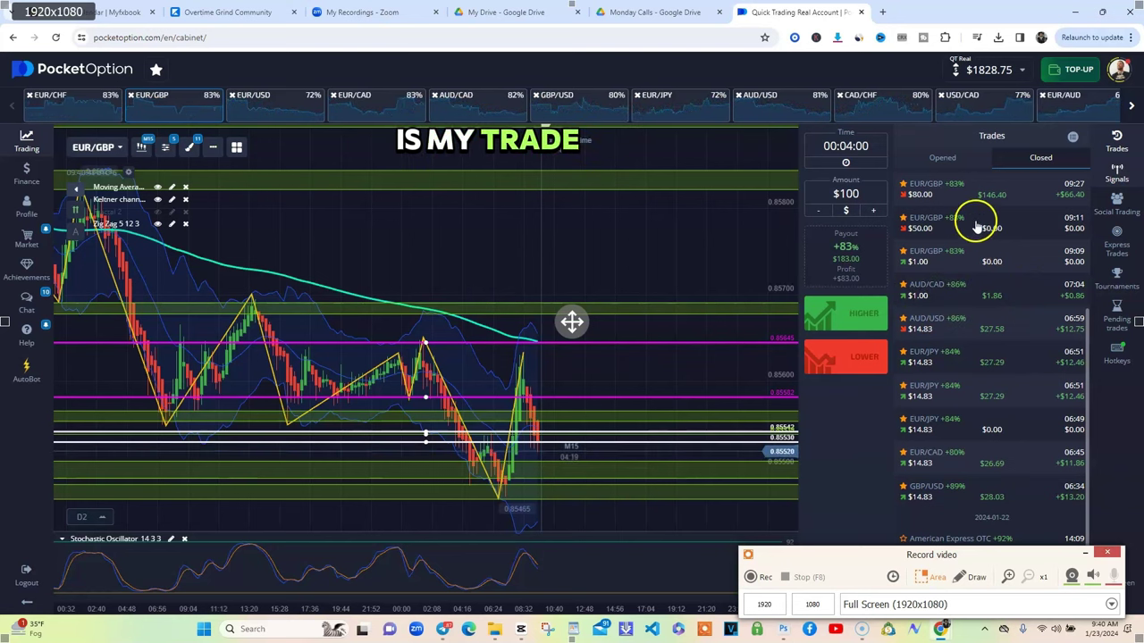
pyautogui.scroll(1, 1090, 344)
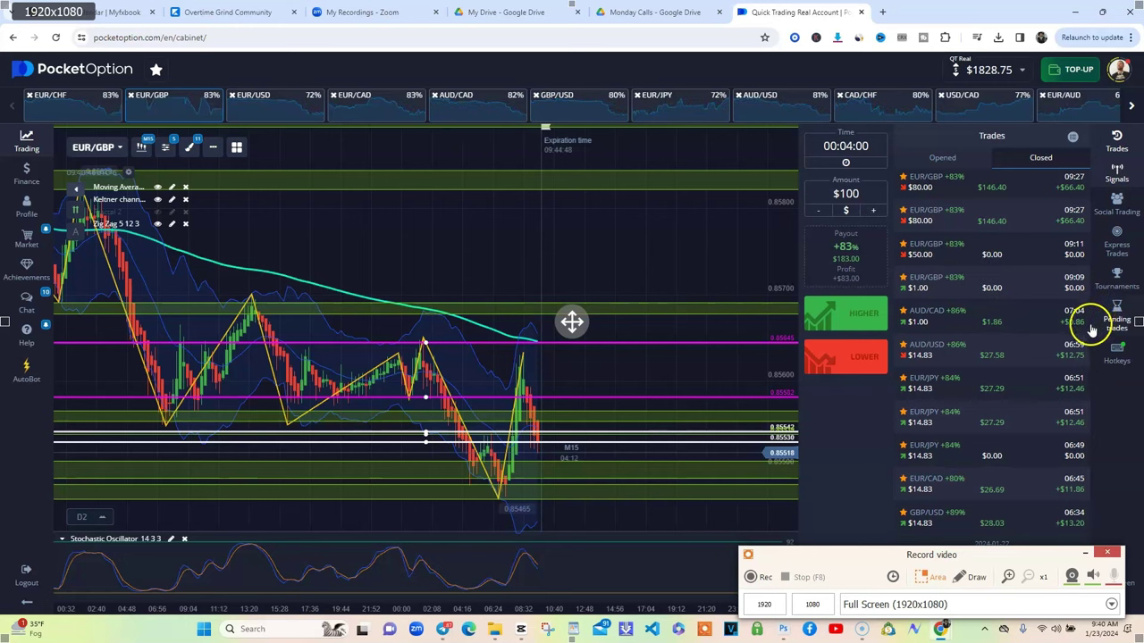
pyautogui.scroll(-1, 1089, 331)
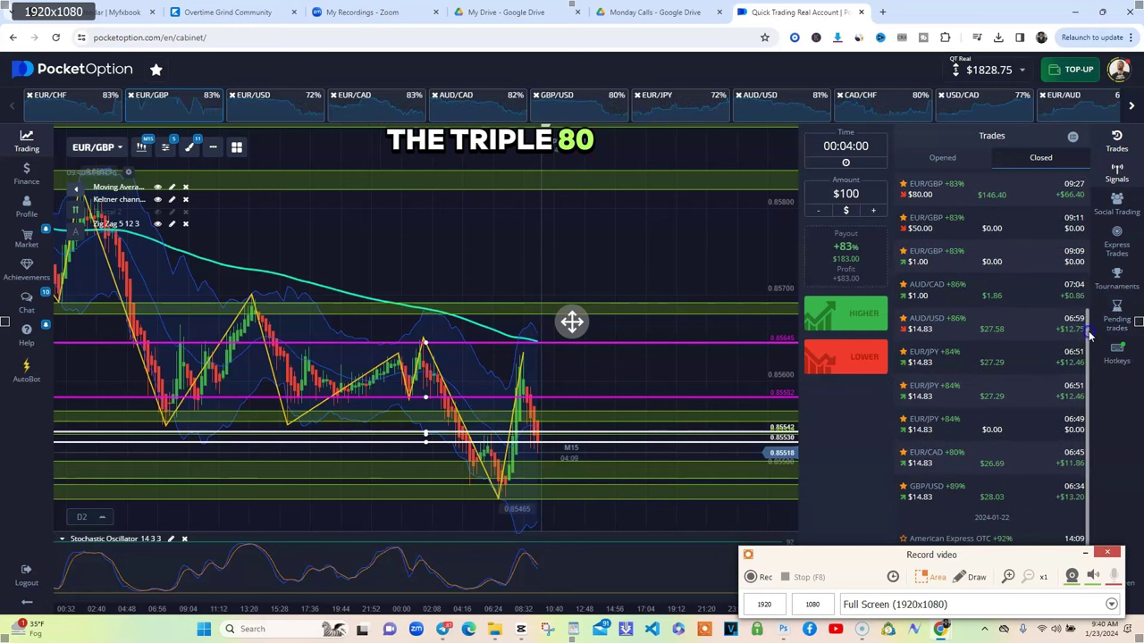
pyautogui.moveTo(1089, 335); pyautogui.dragTo(1081, 193)
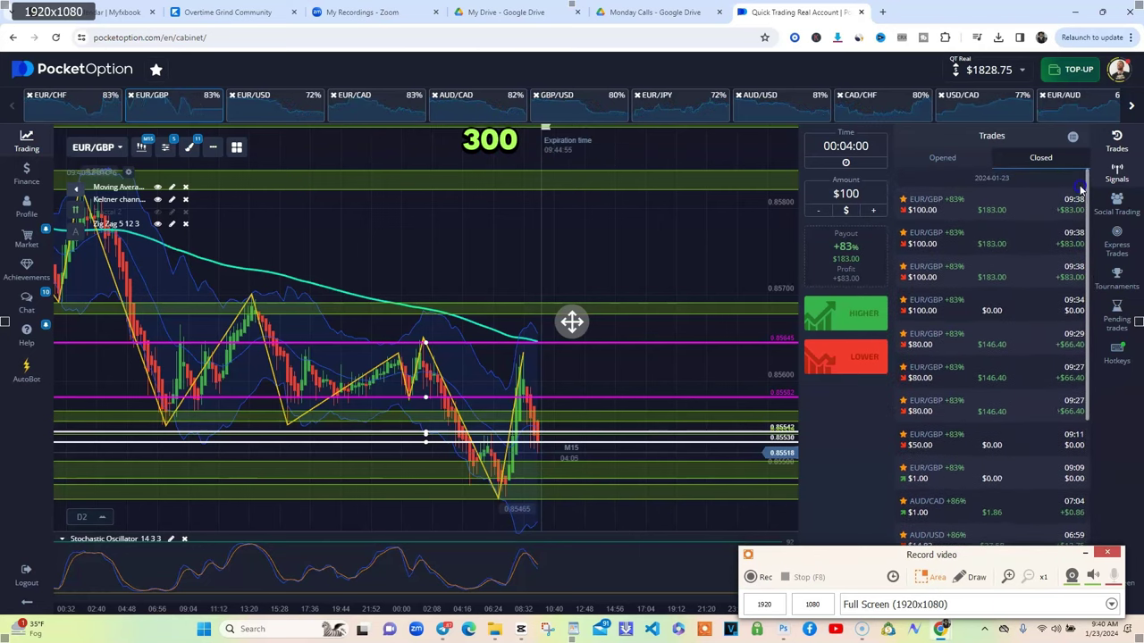
pyautogui.click(942, 160)
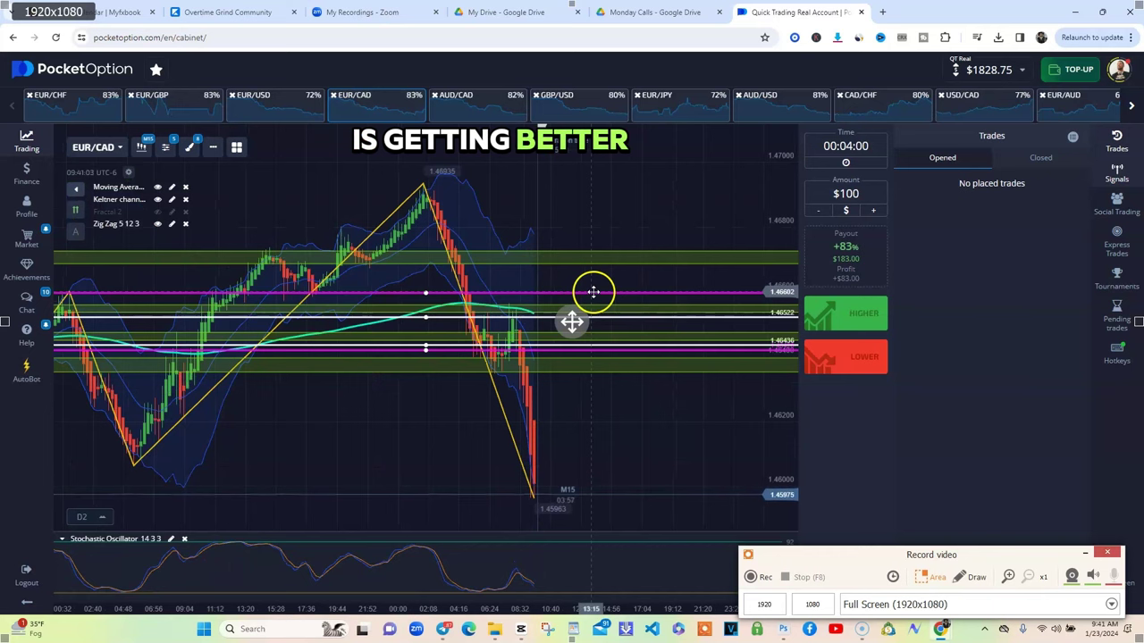
# Step: Switch the EUR/CAD chart to the M1 time frame and look back over the earlier price action around its zones
pyautogui.moveTo(416, 463); pyautogui.dragTo(500, 414)
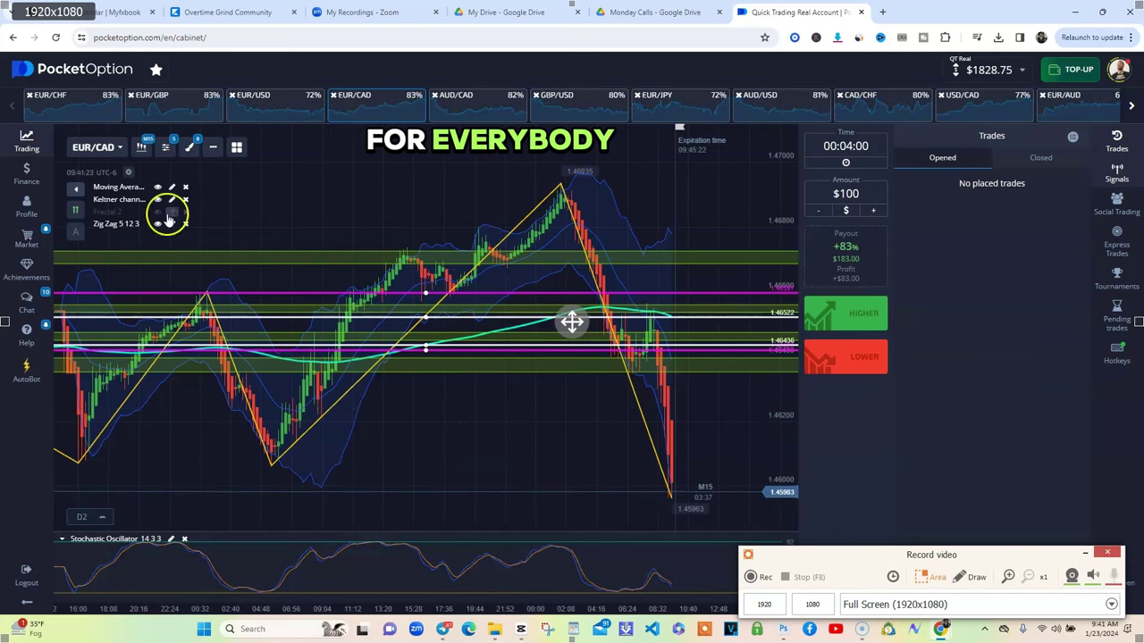
pyautogui.click(141, 146)
pyautogui.click(297, 281)
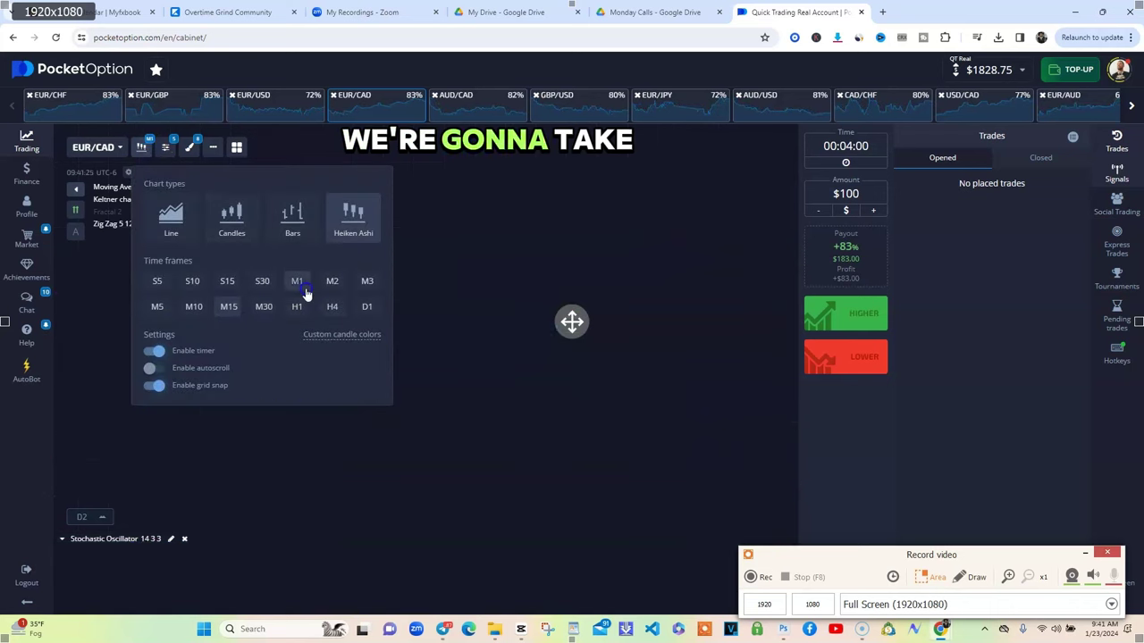
pyautogui.click(664, 385)
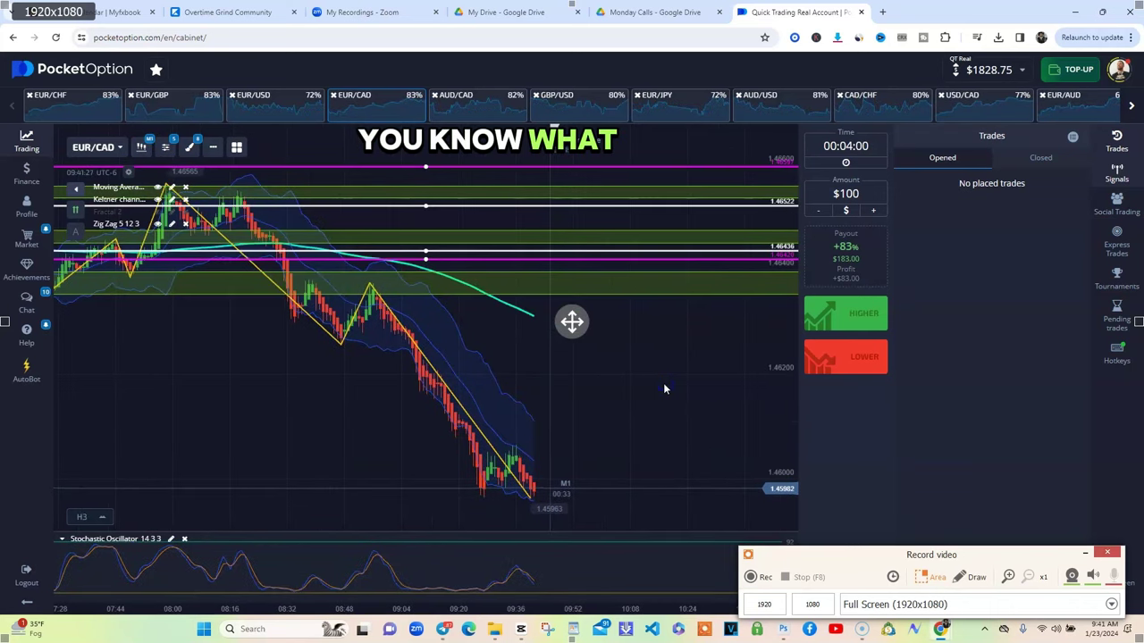
pyautogui.hscroll(-5, 572, 322)
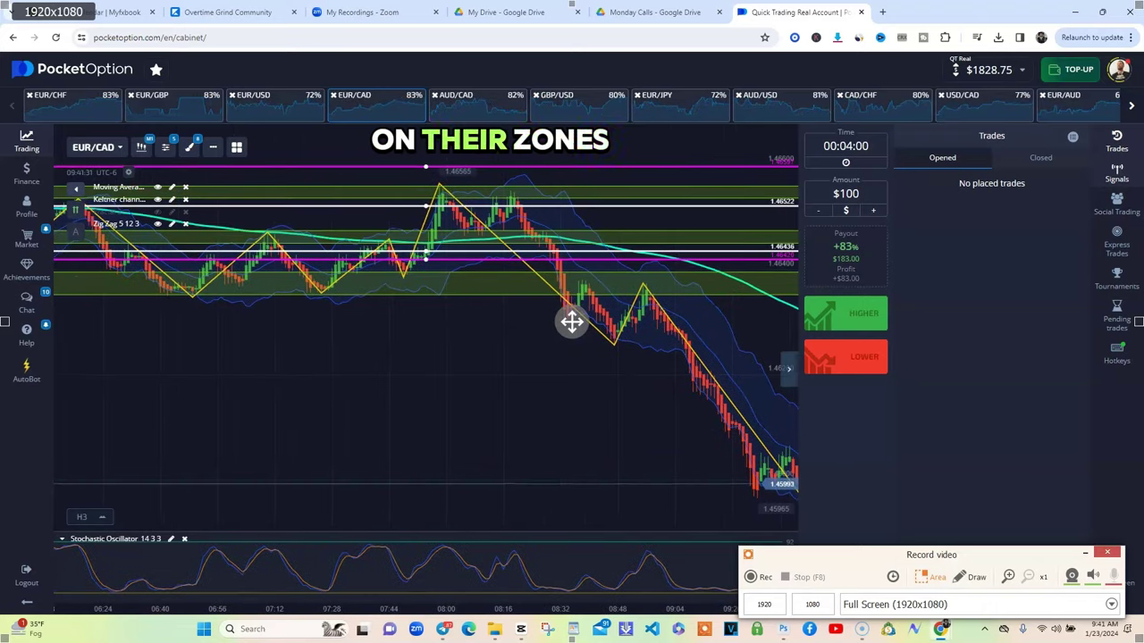
# Step: Examine the M1 price position against the marked zones on EUR/GBP, EUR/CHF, EUR/CAD, AUD/CAD and GBP/USD
pyautogui.click(186, 111)
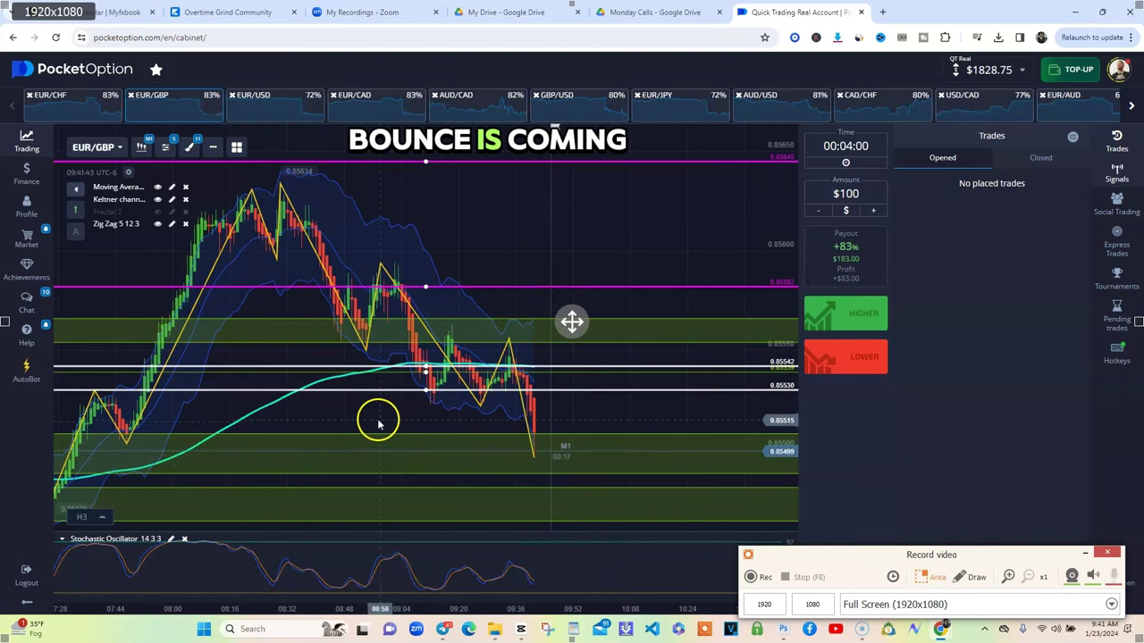
pyautogui.moveTo(376, 417); pyautogui.dragTo(578, 414)
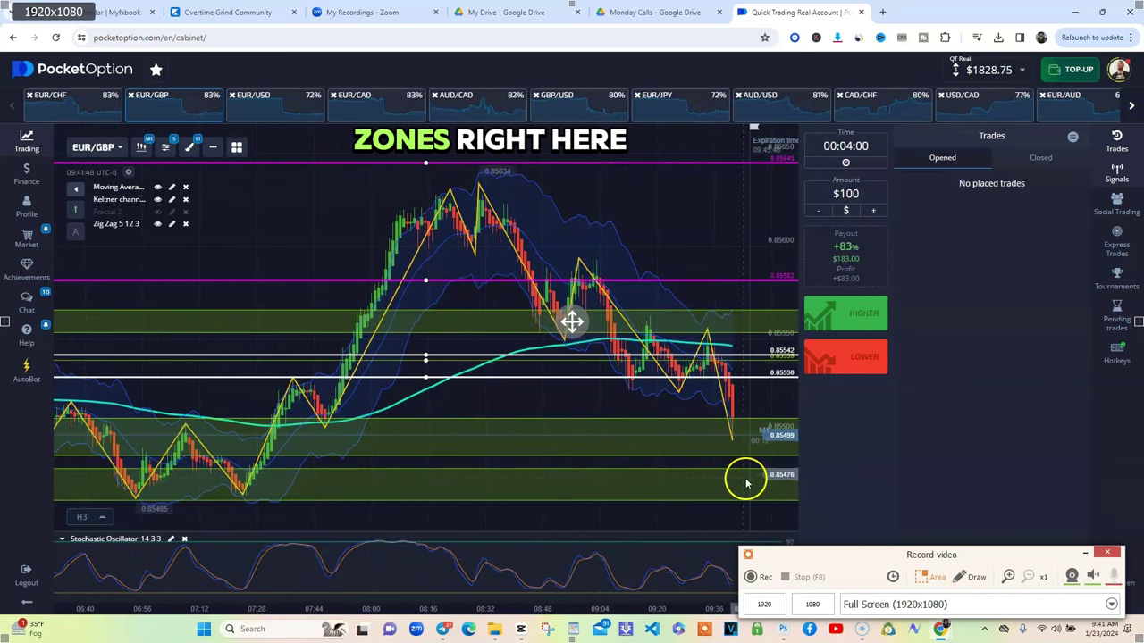
pyautogui.click(94, 106)
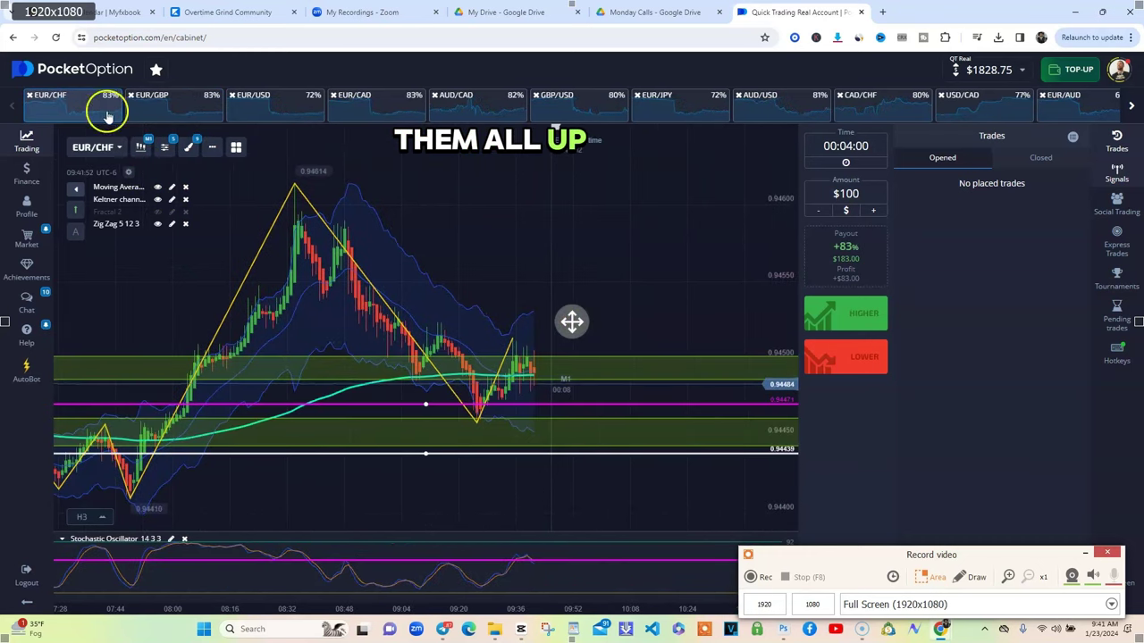
pyautogui.click(376, 113)
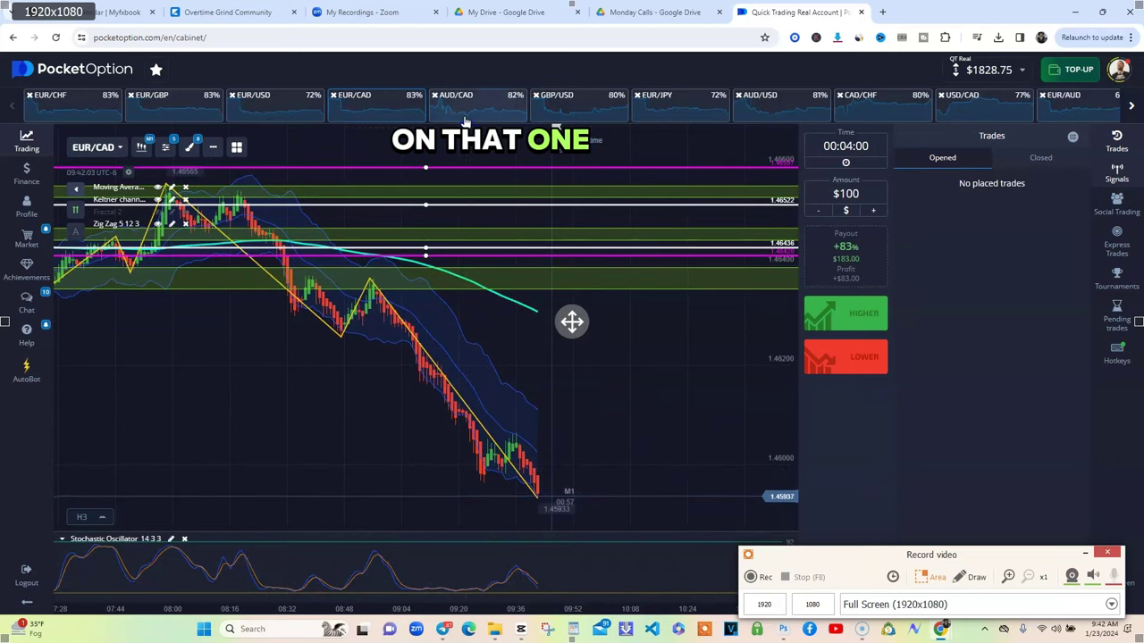
pyautogui.click(546, 441)
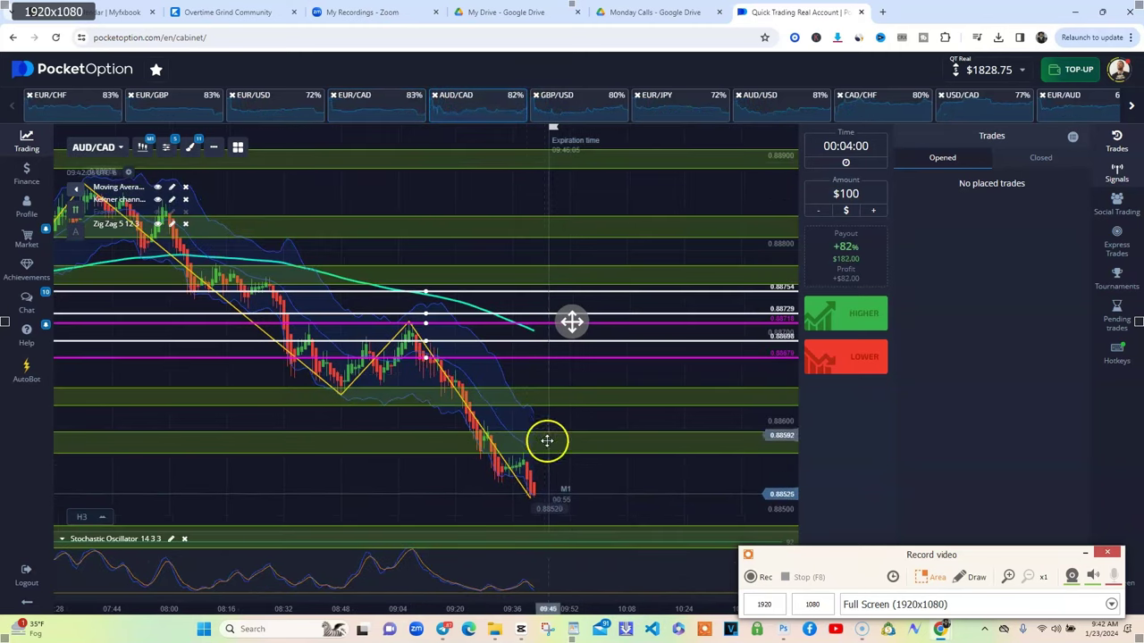
pyautogui.click(590, 116)
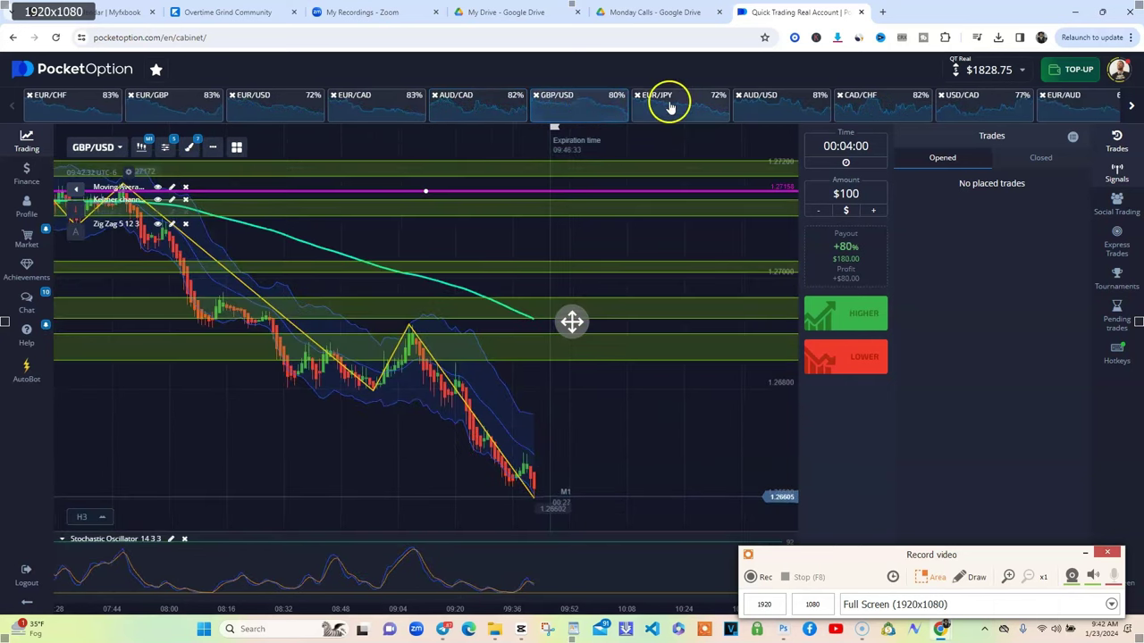
# Step: Open the EUR/JPY chart and set it to the M15 time frame with a wide span of earlier candles in view
pyautogui.click(672, 106)
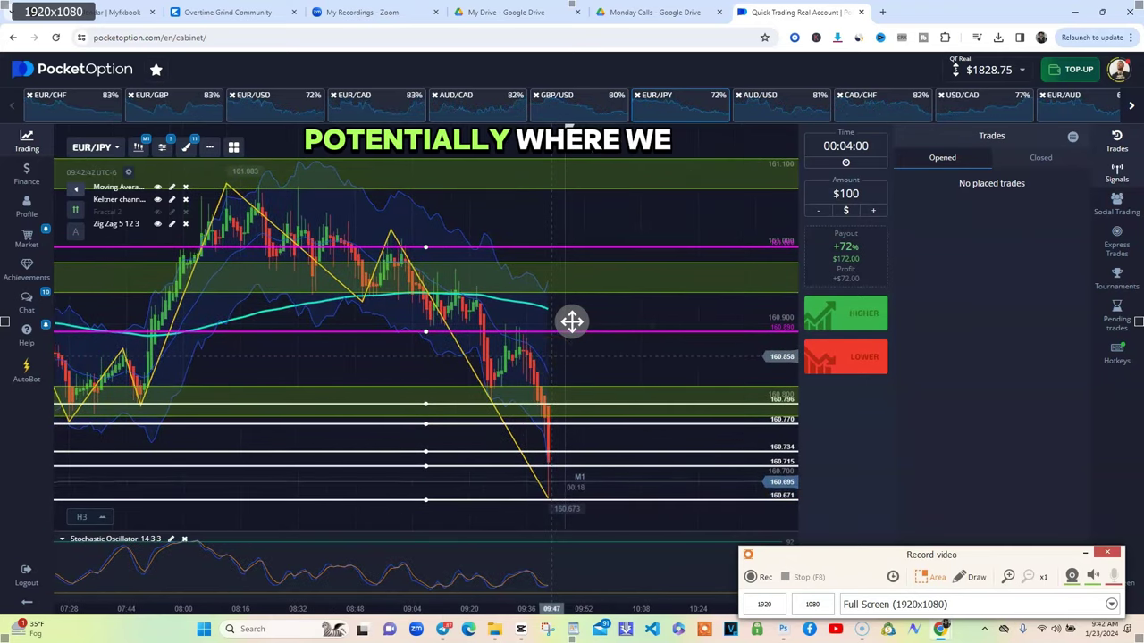
pyautogui.click(138, 147)
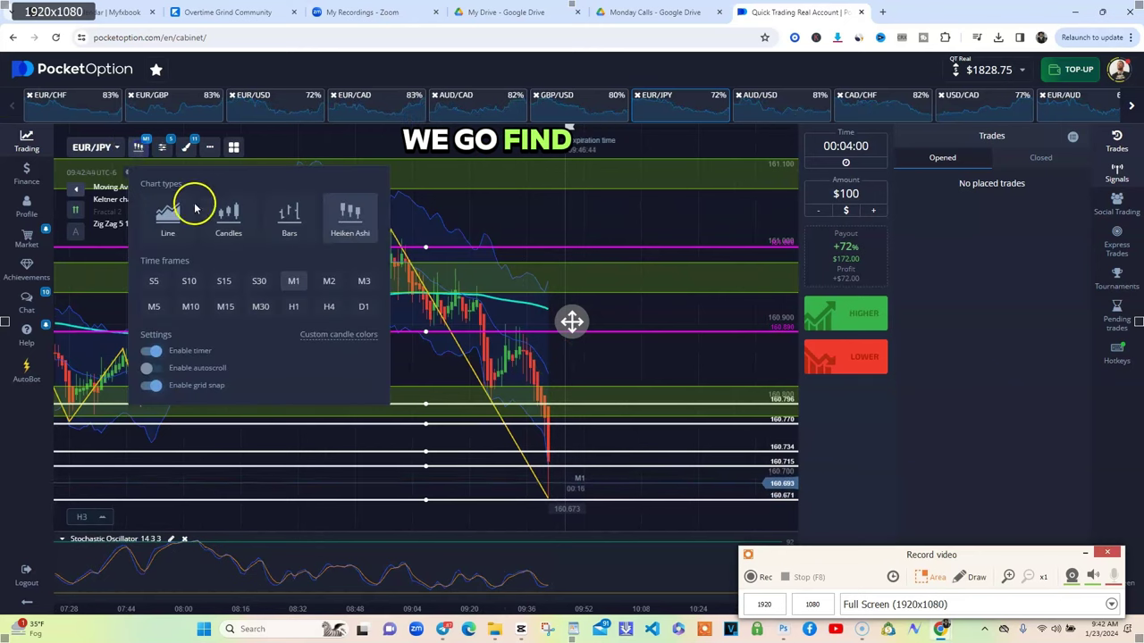
pyautogui.click(227, 308)
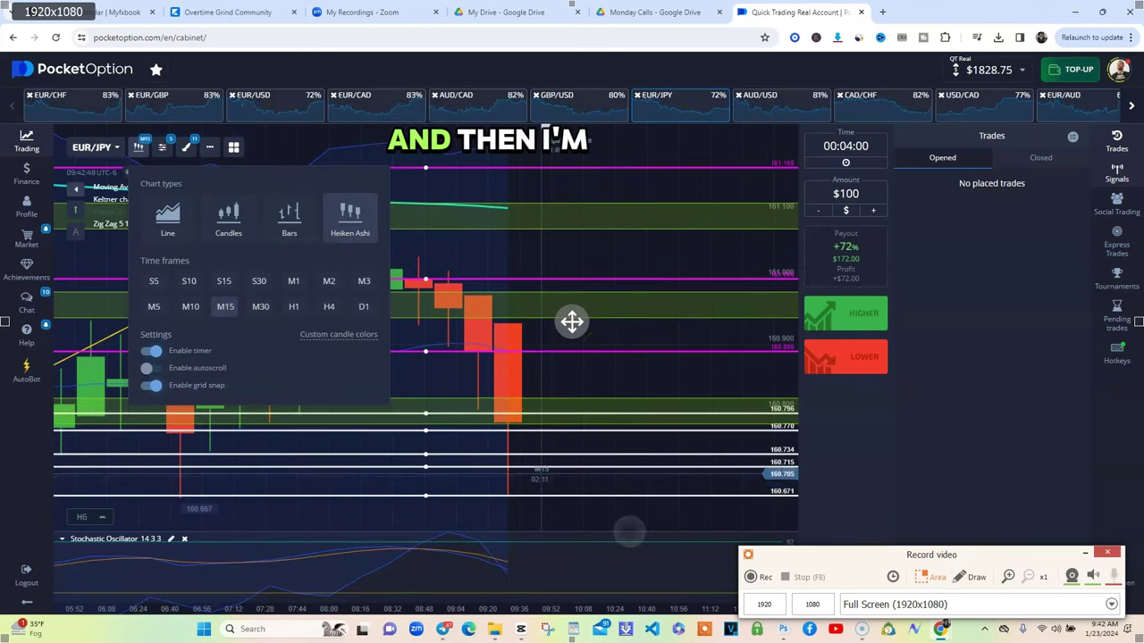
pyautogui.click(572, 322)
pyautogui.scroll(-10, 572, 322)
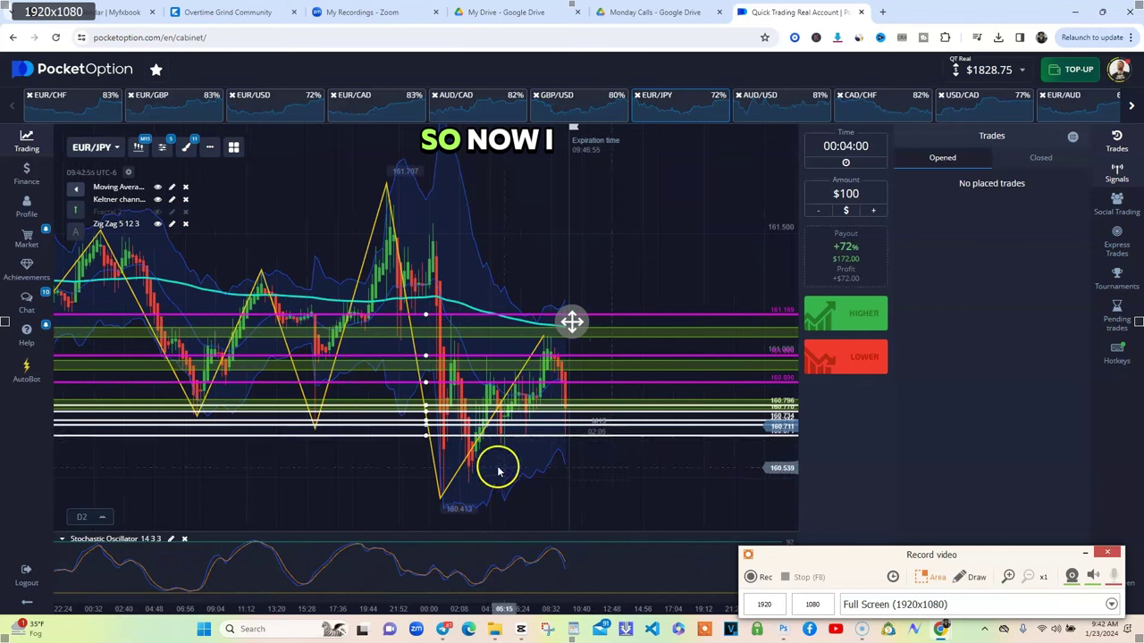
# Step: Circle the M15 swing lows around and below the lowest white support line on the EUR/JPY chart
pyautogui.click(971, 576)
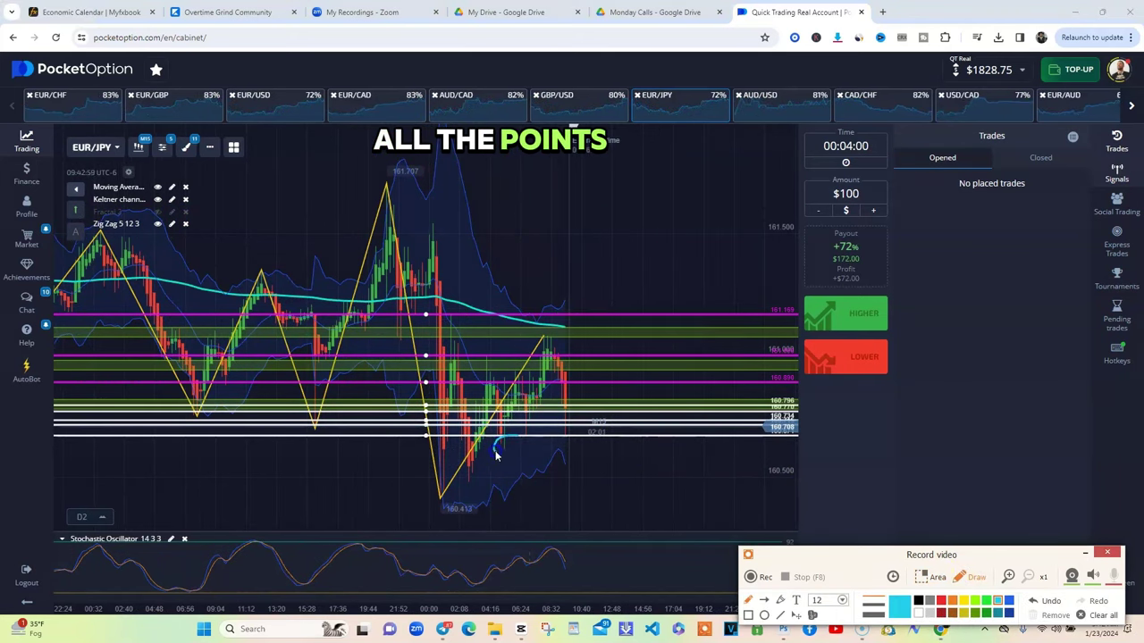
pyautogui.moveTo(529, 431); pyautogui.dragTo(568, 438)
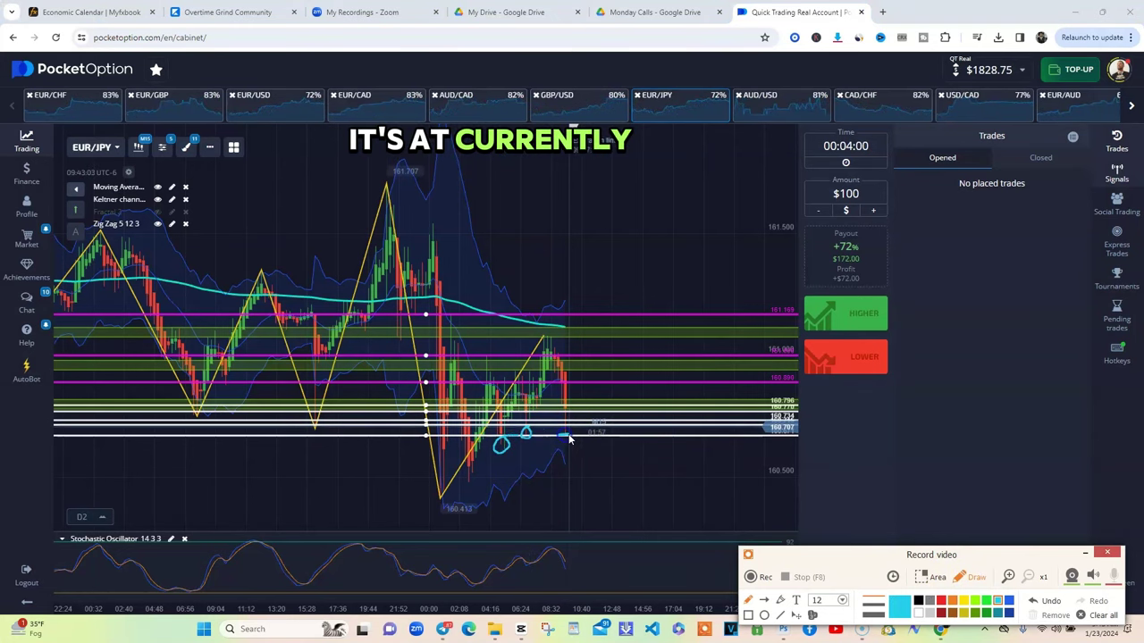
pyautogui.moveTo(474, 458)
pyautogui.mouseDown()
pyautogui.moveTo(459, 472)
pyautogui.moveTo(474, 482)
pyautogui.moveTo(441, 483)
pyautogui.moveTo(451, 501)
pyautogui.mouseUp()
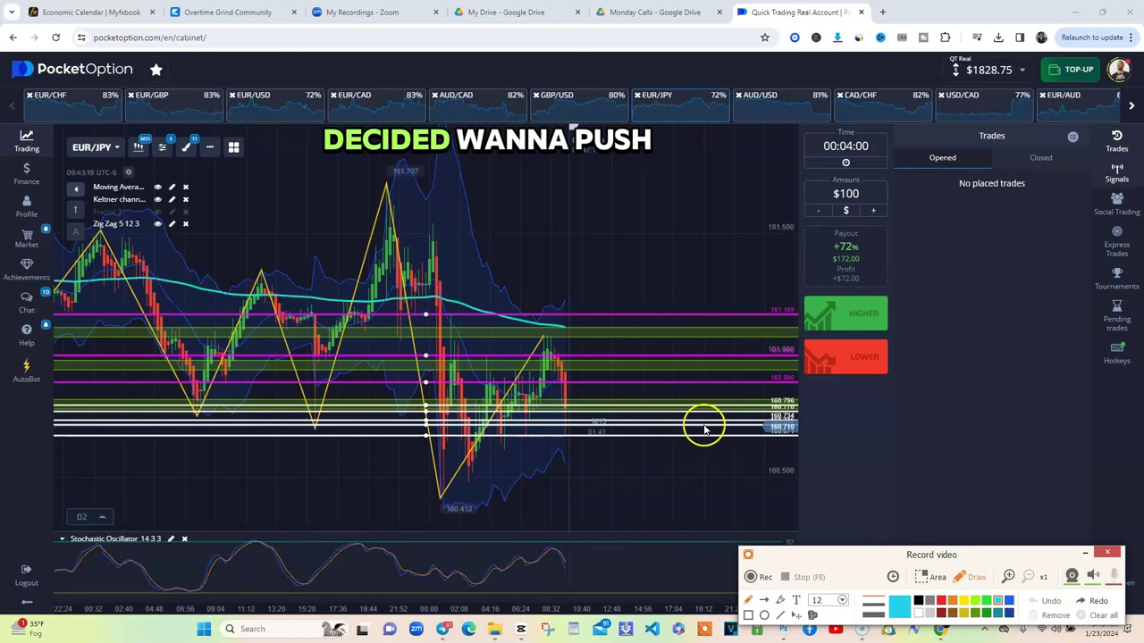
# Step: Sketch a drop from the latest EUR/JPY high followed by an upward push, undo the sketch, and leave drawing mode
pyautogui.moveTo(543, 336); pyautogui.dragTo(560, 402)
pyautogui.moveTo(590, 486); pyautogui.dragTo(604, 243)
pyautogui.hotkey('ctrl', 'z')
pyautogui.click(977, 579)
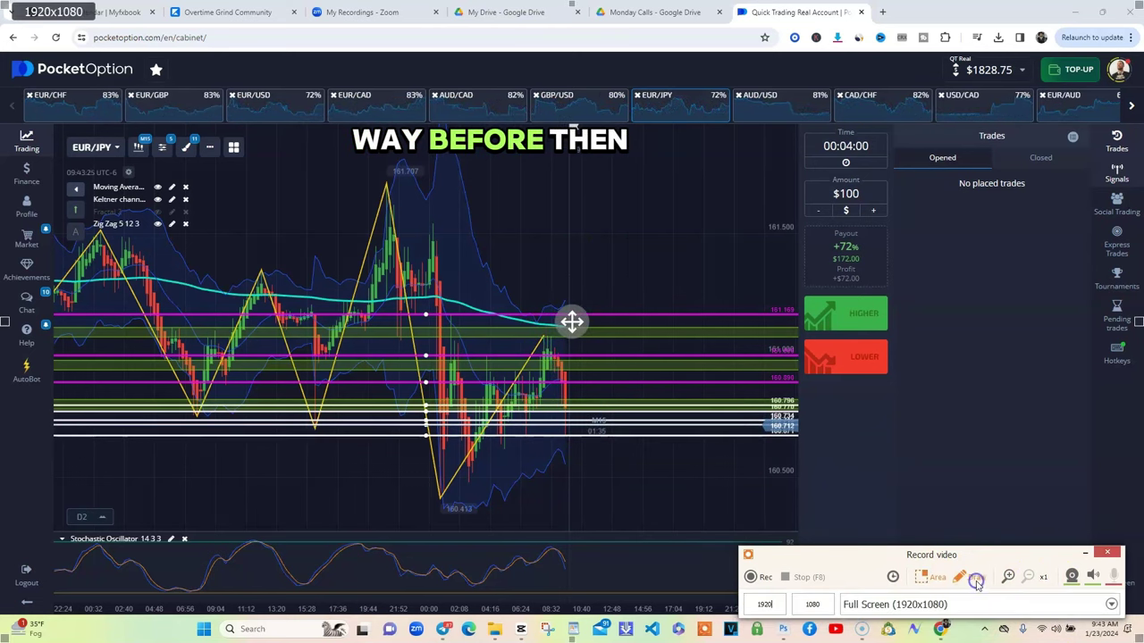
# Step: Step the EUR/JPY chart down through the M1 and S30 time frames and settle on M2
pyautogui.click(139, 148)
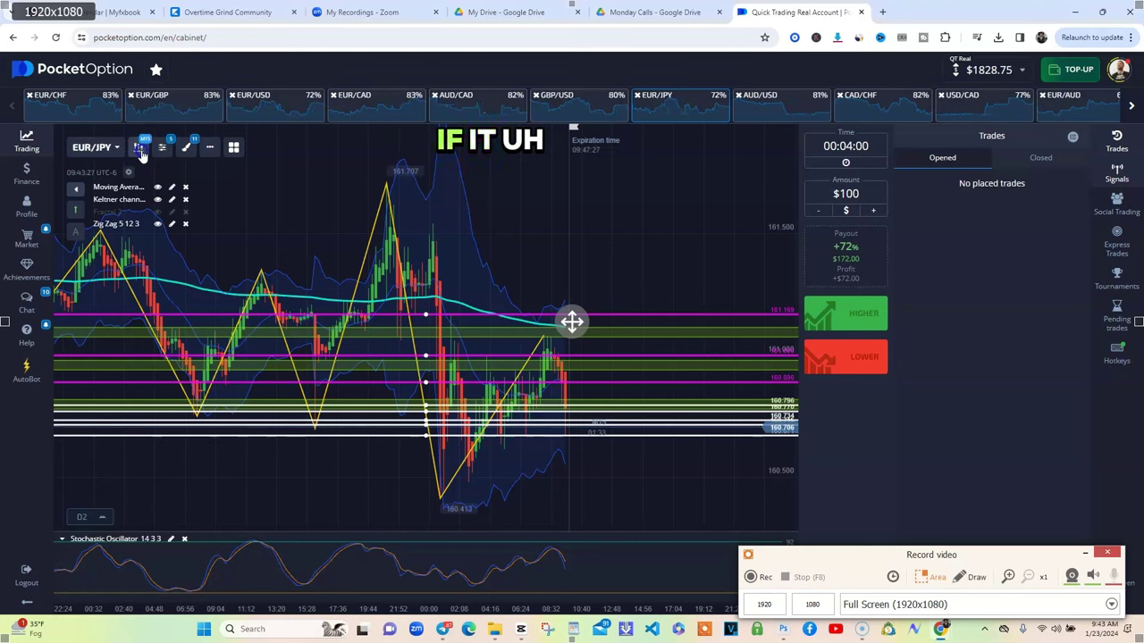
pyautogui.click(293, 281)
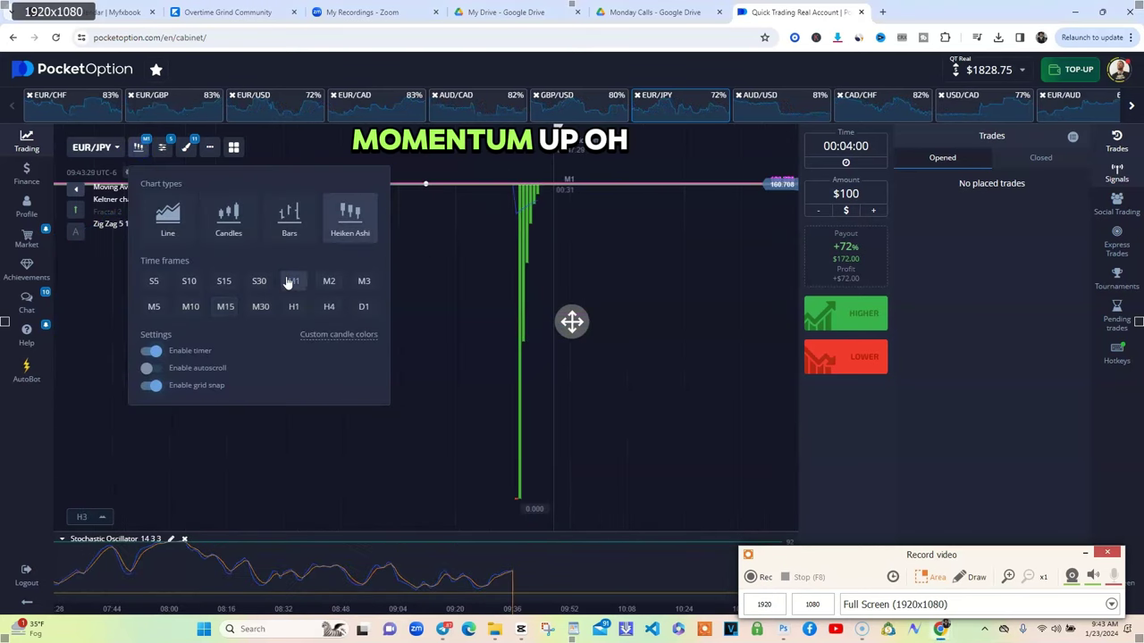
pyautogui.click(292, 282)
pyautogui.click(259, 282)
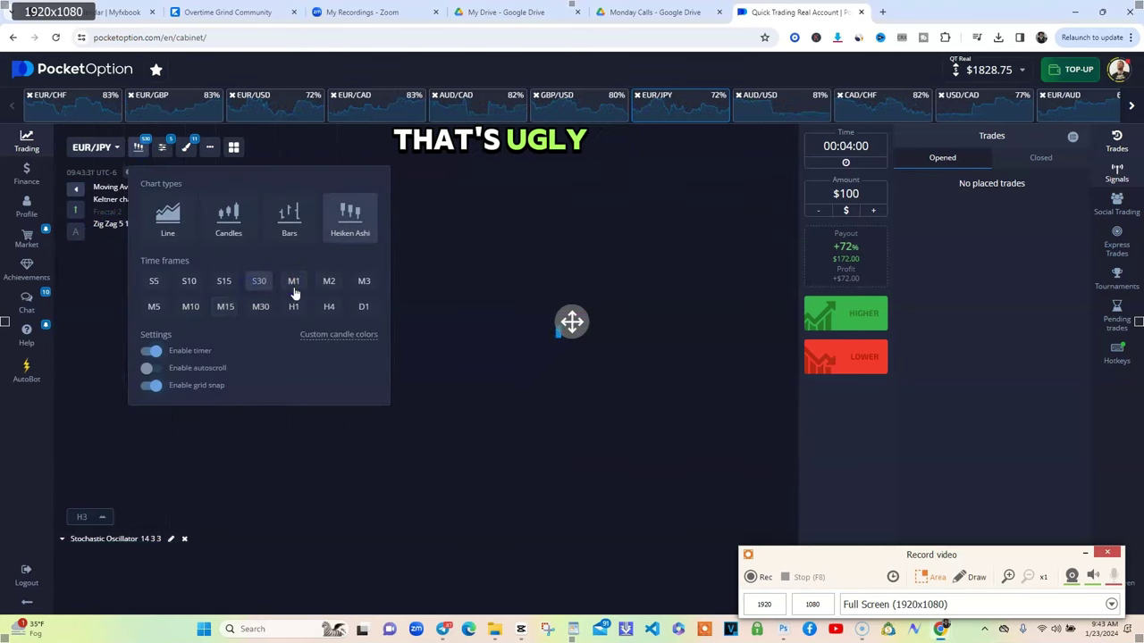
pyautogui.click(295, 283)
pyautogui.click(337, 282)
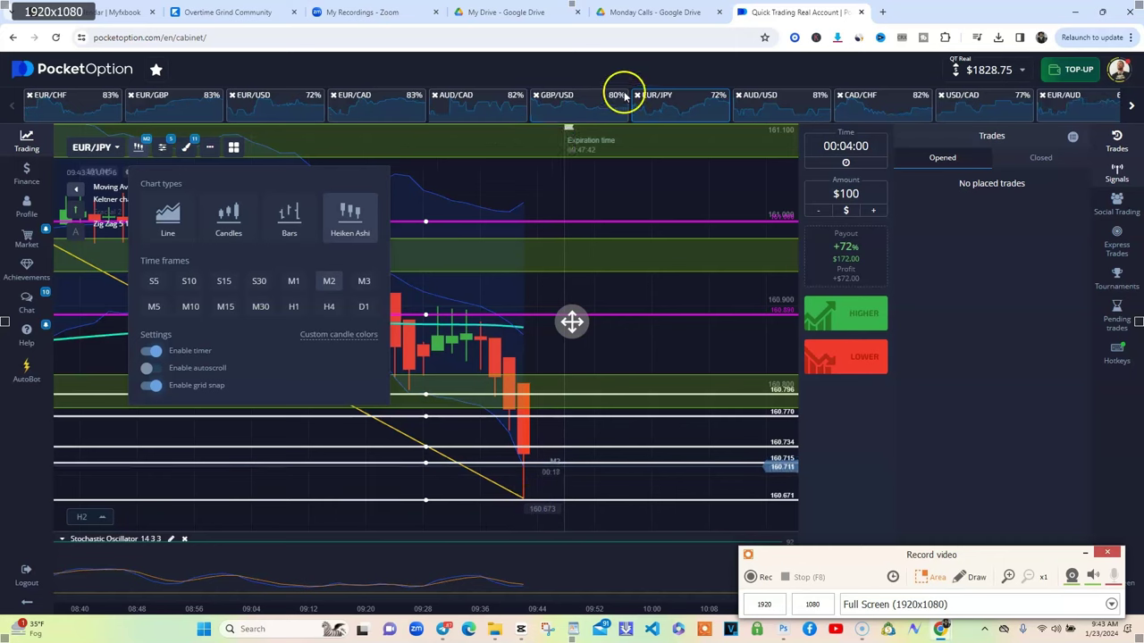
# Step: Open the AUD/USD chart and set it to the M15 time frame with a wide span of earlier candles in view
pyautogui.click(789, 96)
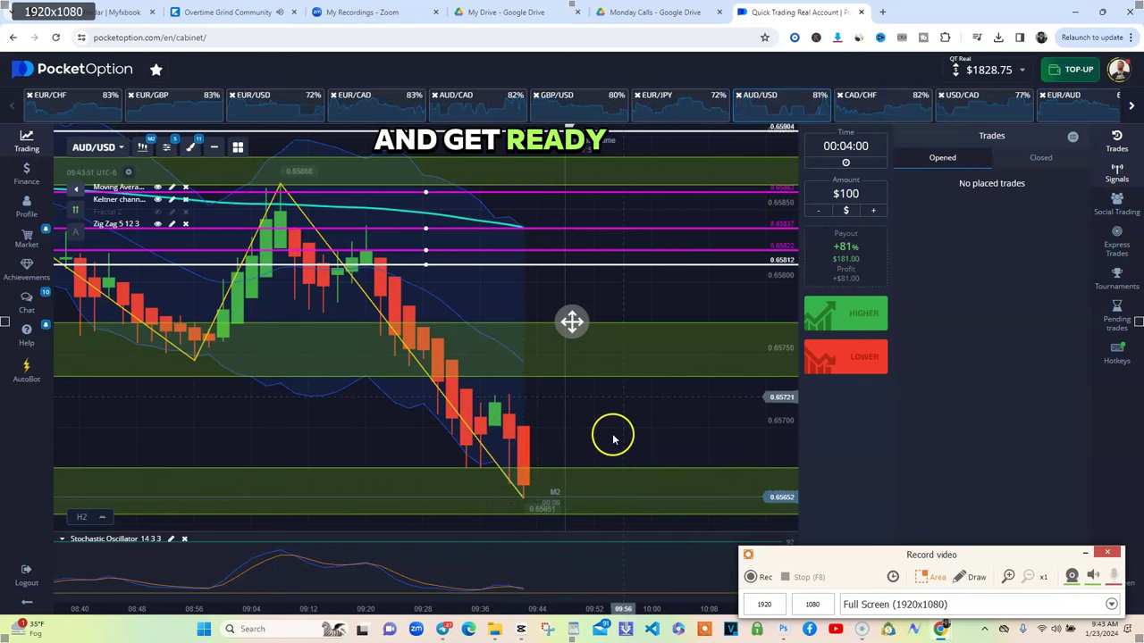
pyautogui.scroll(-5, 564, 443)
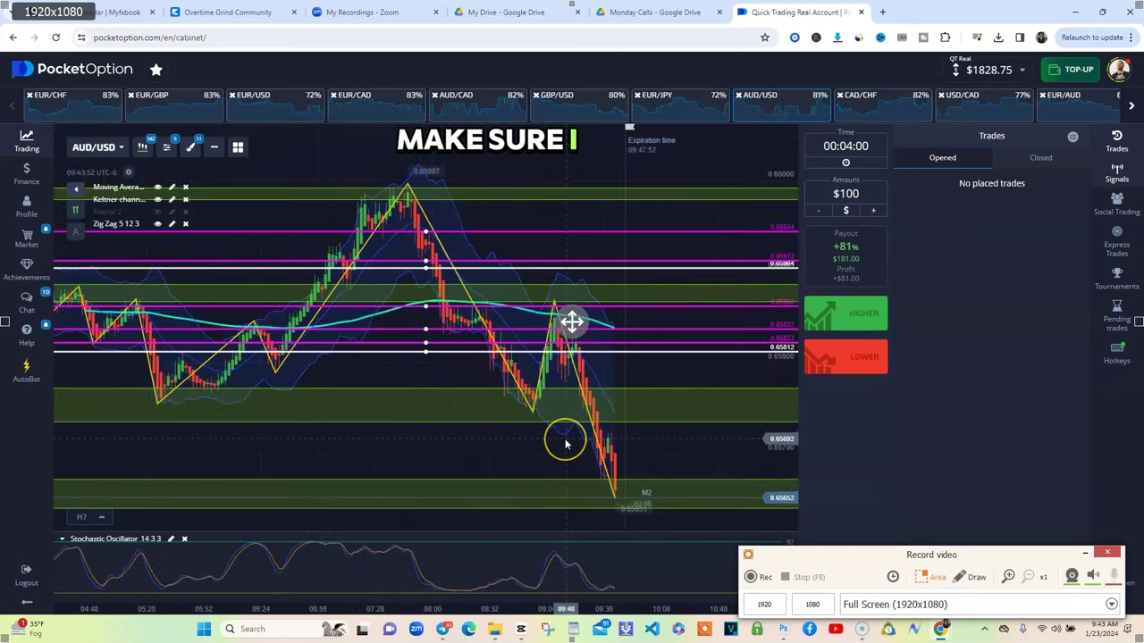
pyautogui.hscroll(-5, 572, 322)
pyautogui.click(143, 146)
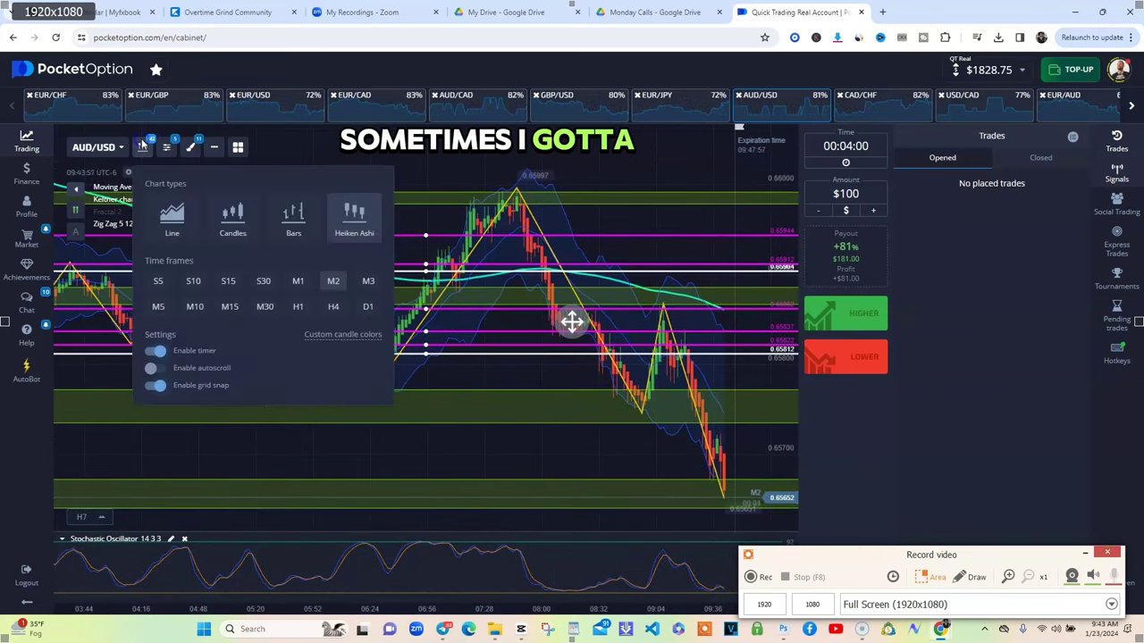
pyautogui.click(228, 306)
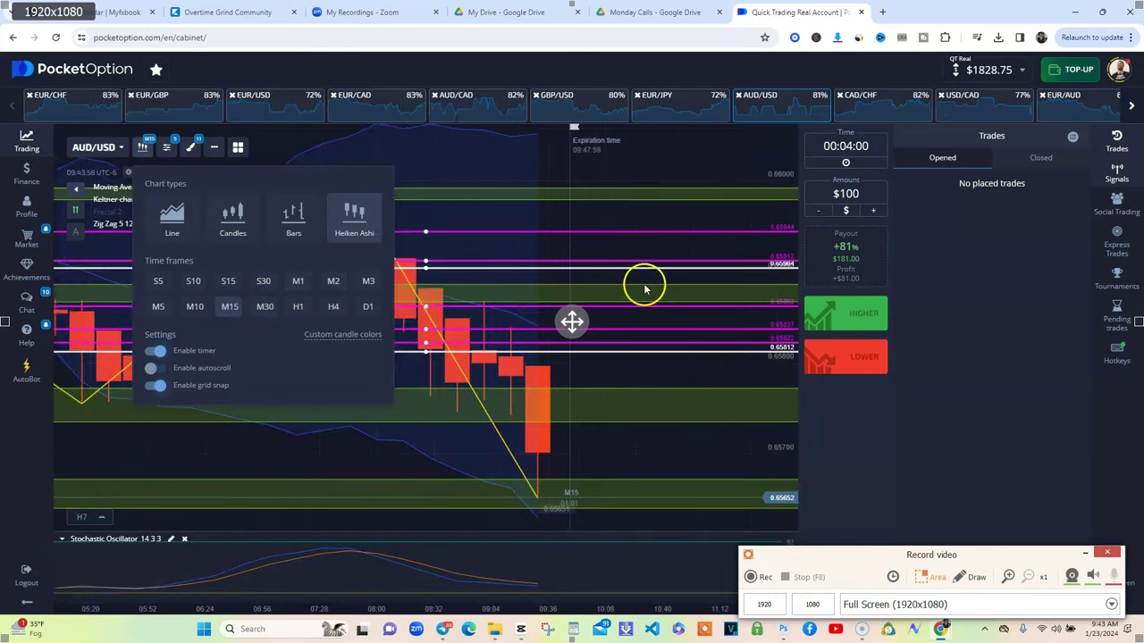
pyautogui.click(566, 222)
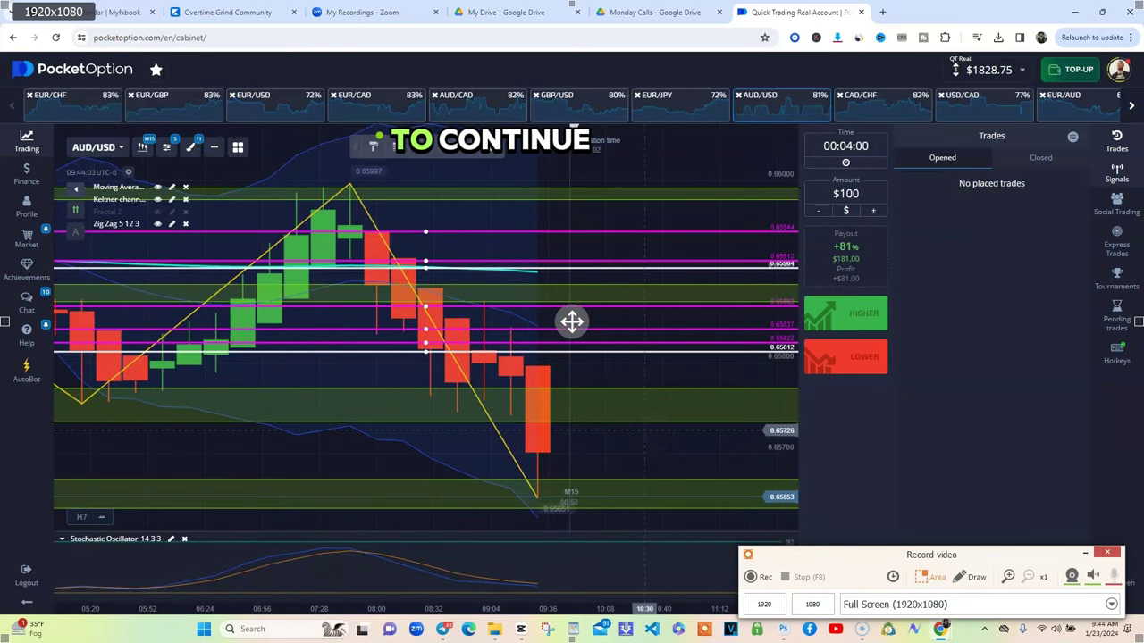
pyautogui.scroll(-5, 572, 322)
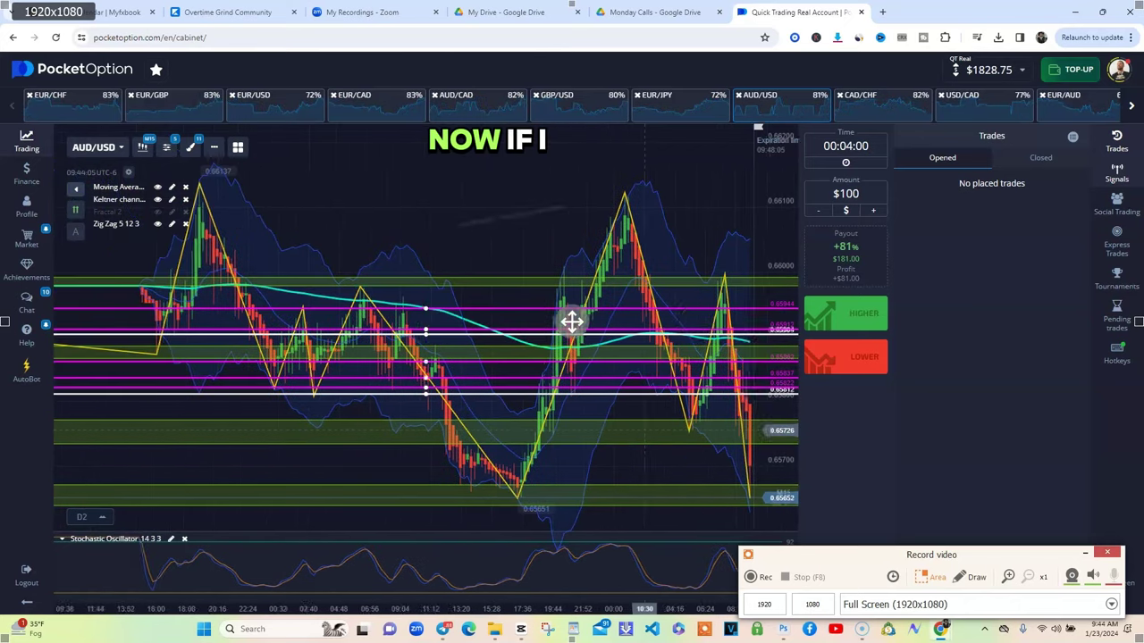
pyautogui.hscroll(-5, 572, 321)
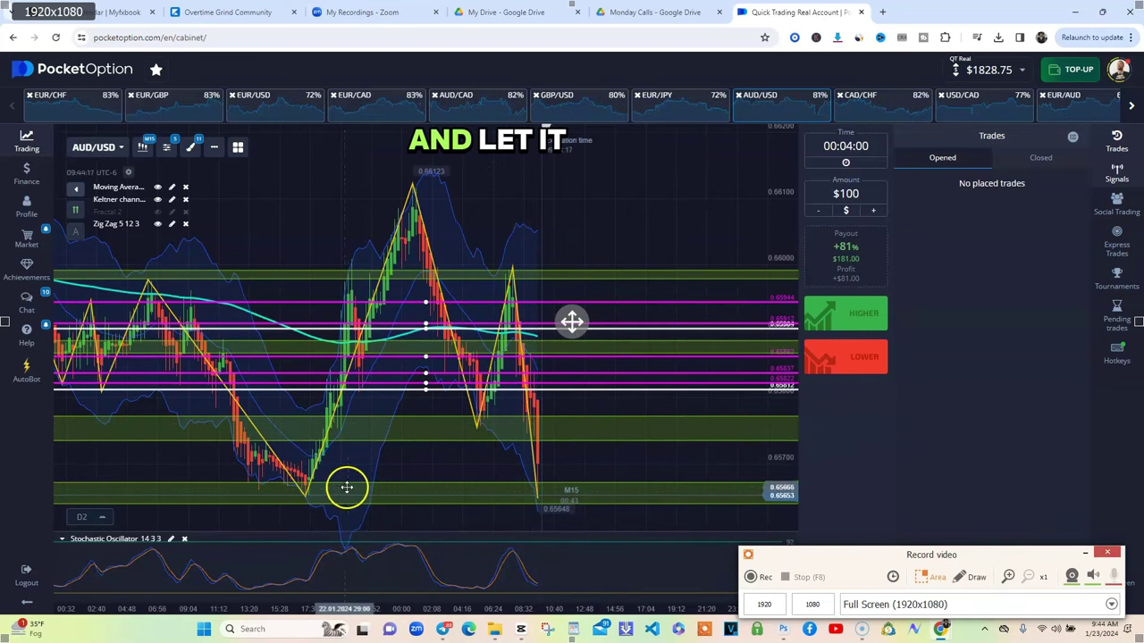
# Step: Circle the earlier AUD/USD low in the lowest green zone, sketch a bounce from the current price, undo the sketches, and leave drawing mode
pyautogui.click(971, 576)
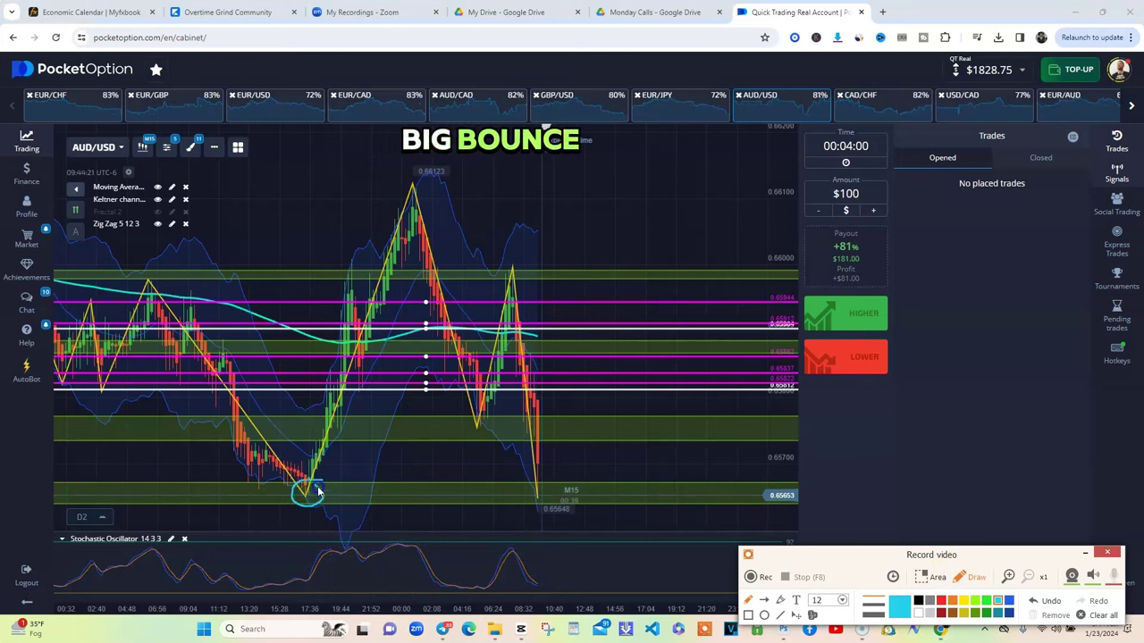
pyautogui.moveTo(401, 502)
pyautogui.mouseDown()
pyautogui.moveTo(536, 497)
pyautogui.moveTo(570, 428)
pyautogui.mouseUp()
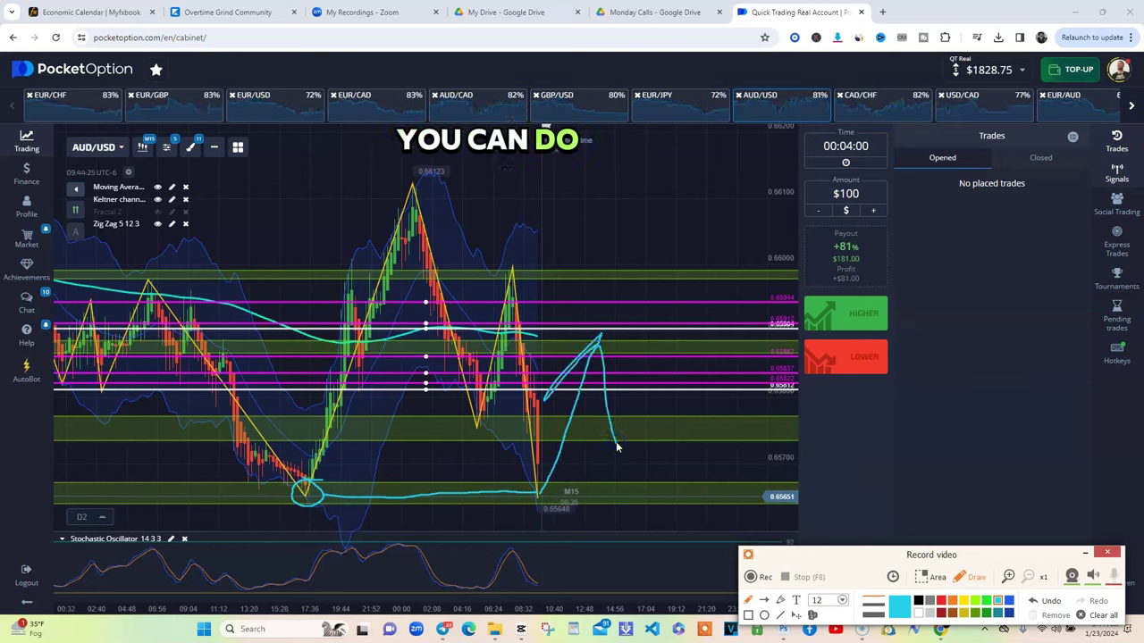
pyautogui.hotkey('ctrl', 'z')
pyautogui.hotkey('ctrl', 'z')
pyautogui.hotkey('ctrl', 'z')
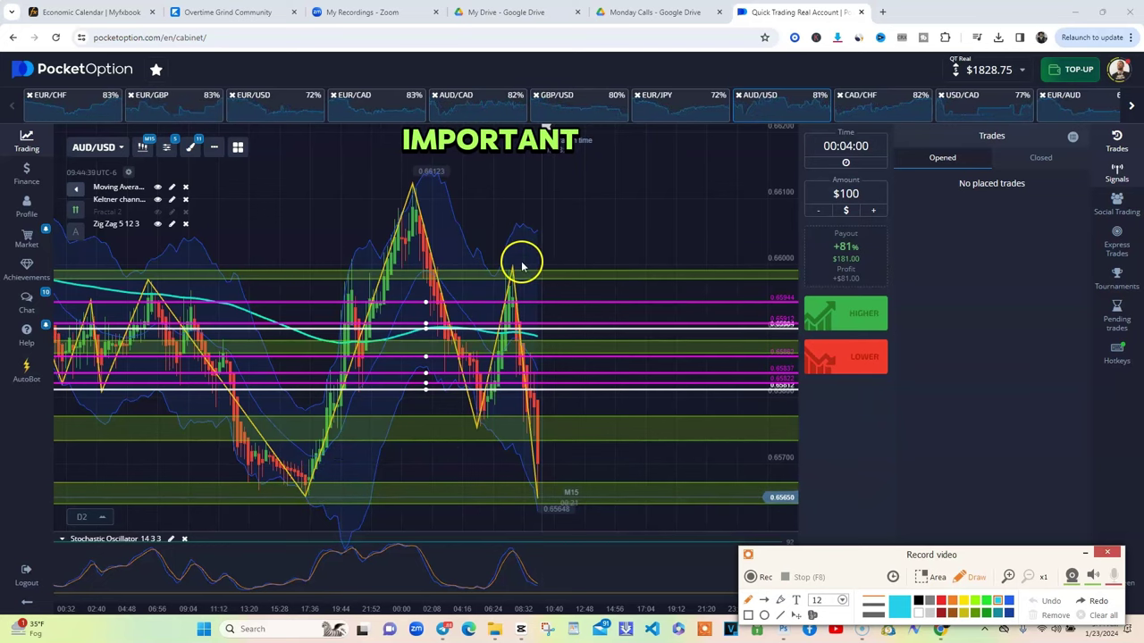
pyautogui.click(975, 578)
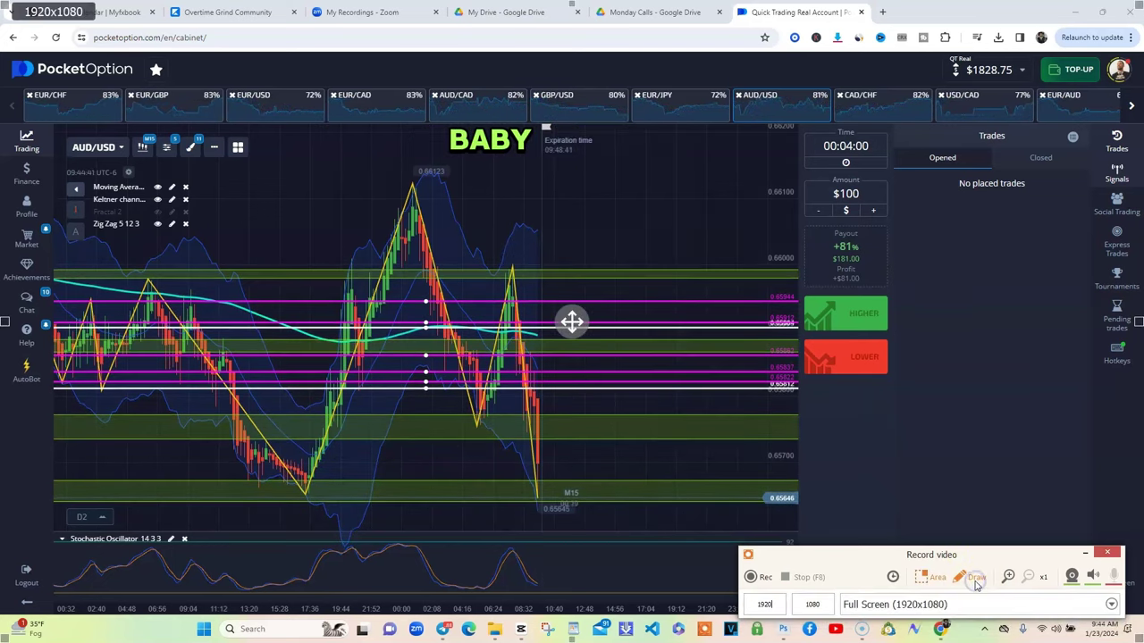
# Step: Review today's real account trading statistics and the balances of the available accounts
pyautogui.click(1118, 79)
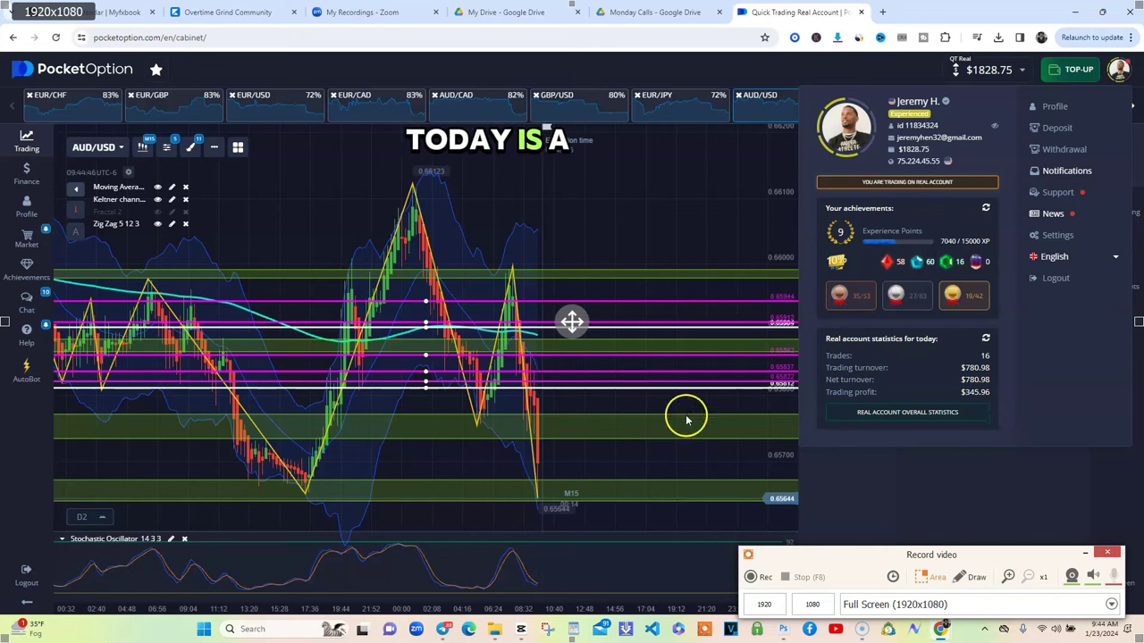
pyautogui.click(391, 463)
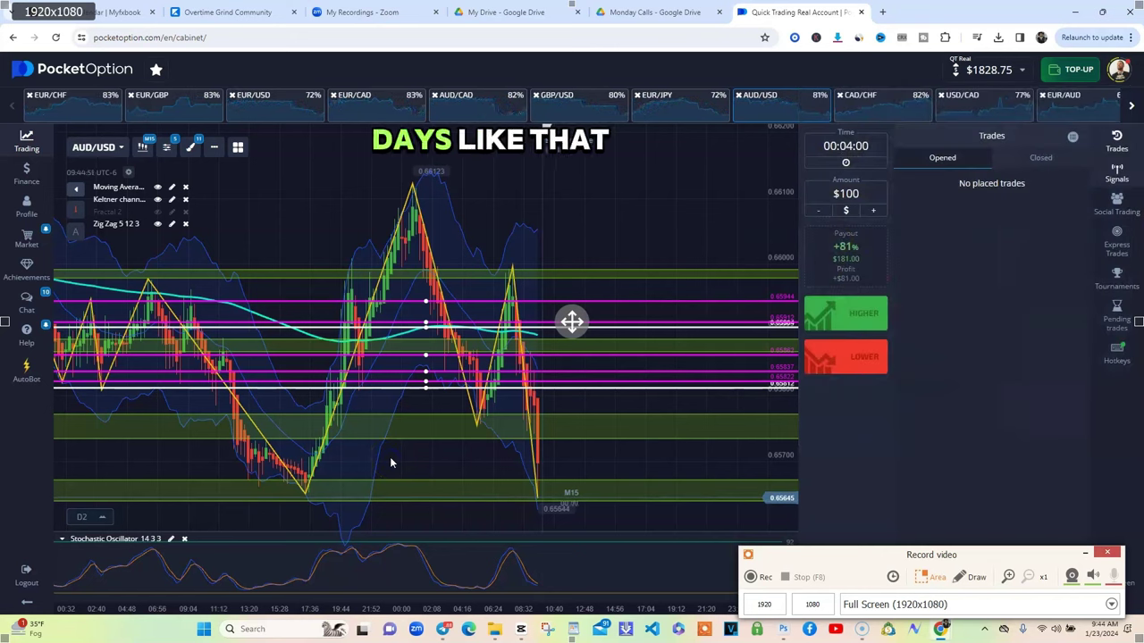
pyautogui.click(987, 70)
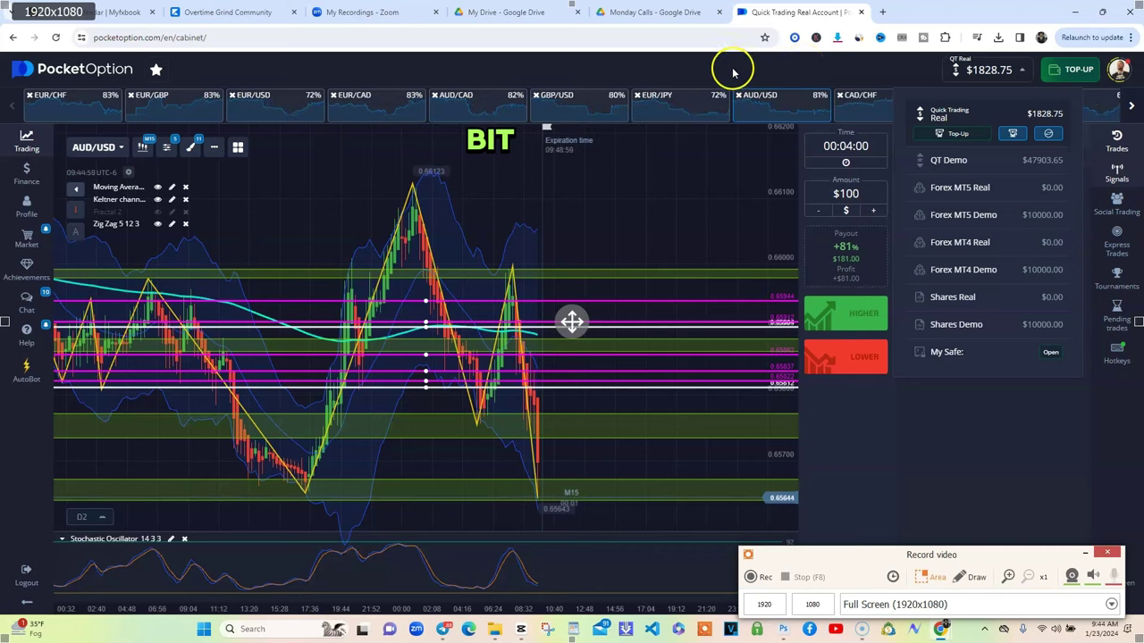
pyautogui.click(537, 183)
pyautogui.moveTo(529, 192); pyautogui.dragTo(698, 188)
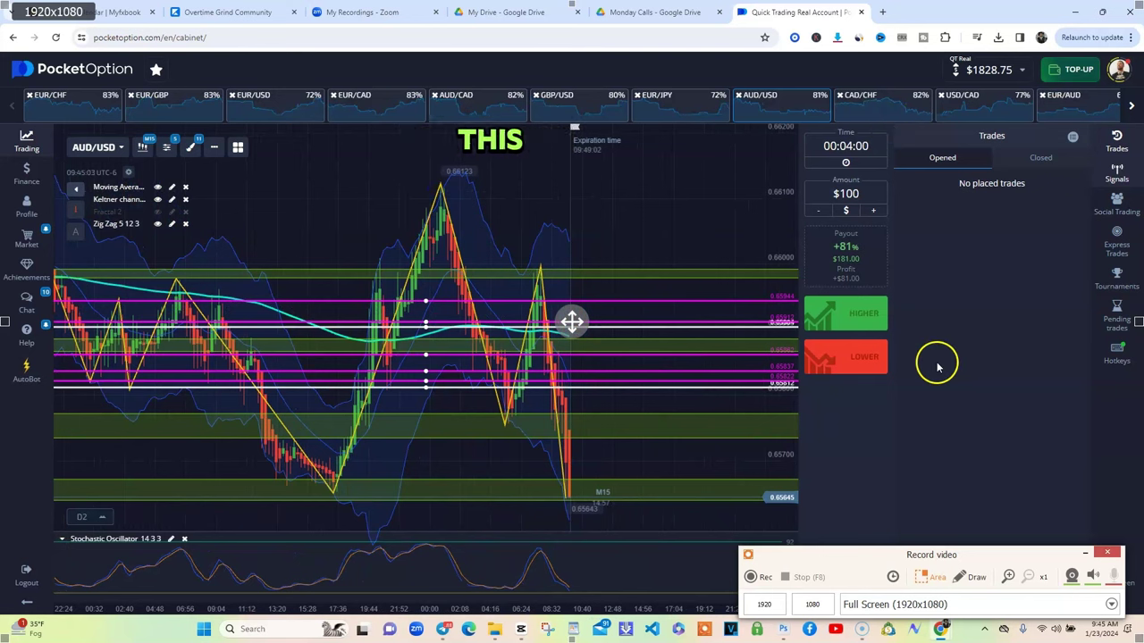
# Step: Mark the QT Real account balance with a freehand stroke, undo the marking, and leave drawing mode
pyautogui.click(958, 577)
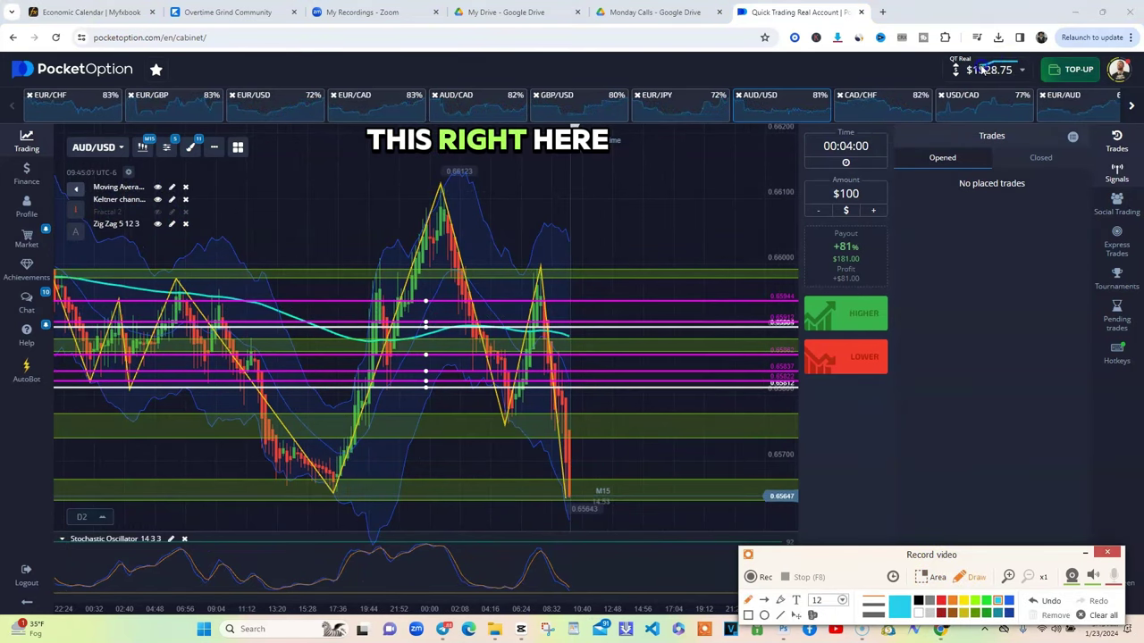
pyautogui.moveTo(983, 75)
pyautogui.mouseDown()
pyautogui.moveTo(983, 86)
pyautogui.moveTo(1007, 81)
pyautogui.mouseUp()
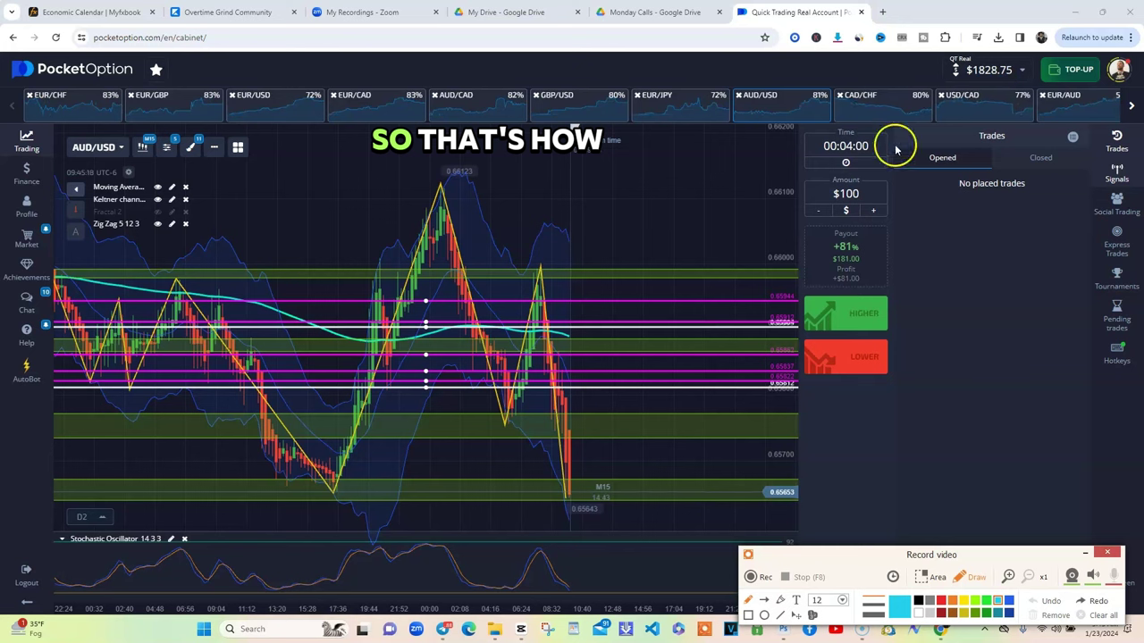
pyautogui.click(931, 577)
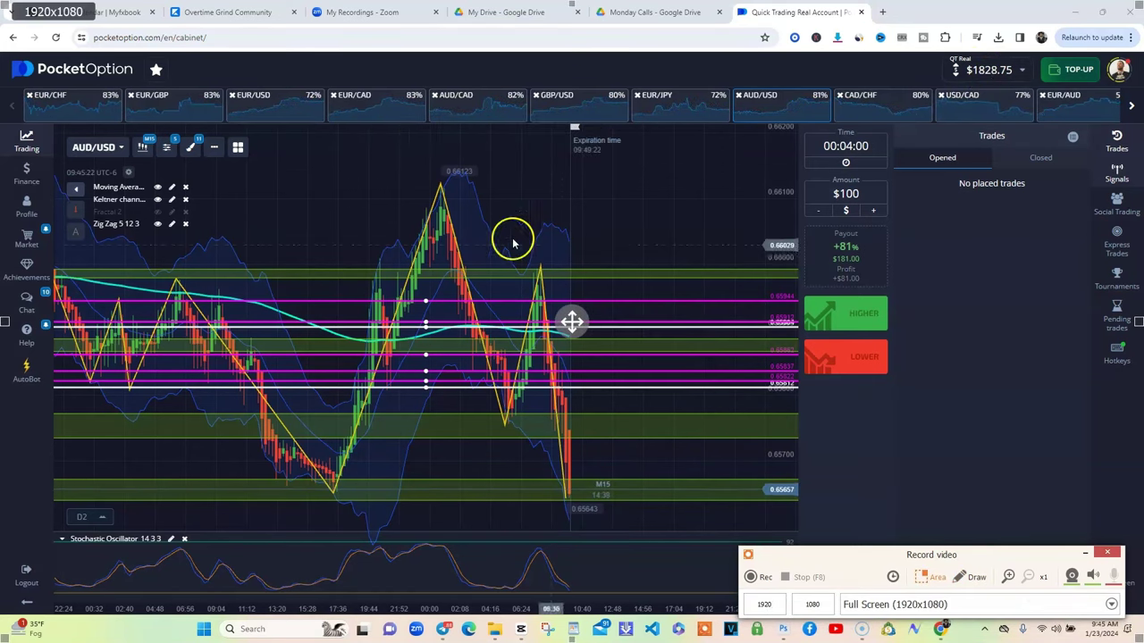
# Step: Set the AUD/USD chart to the M1 time frame and bring more earlier candles into view
pyautogui.click(142, 146)
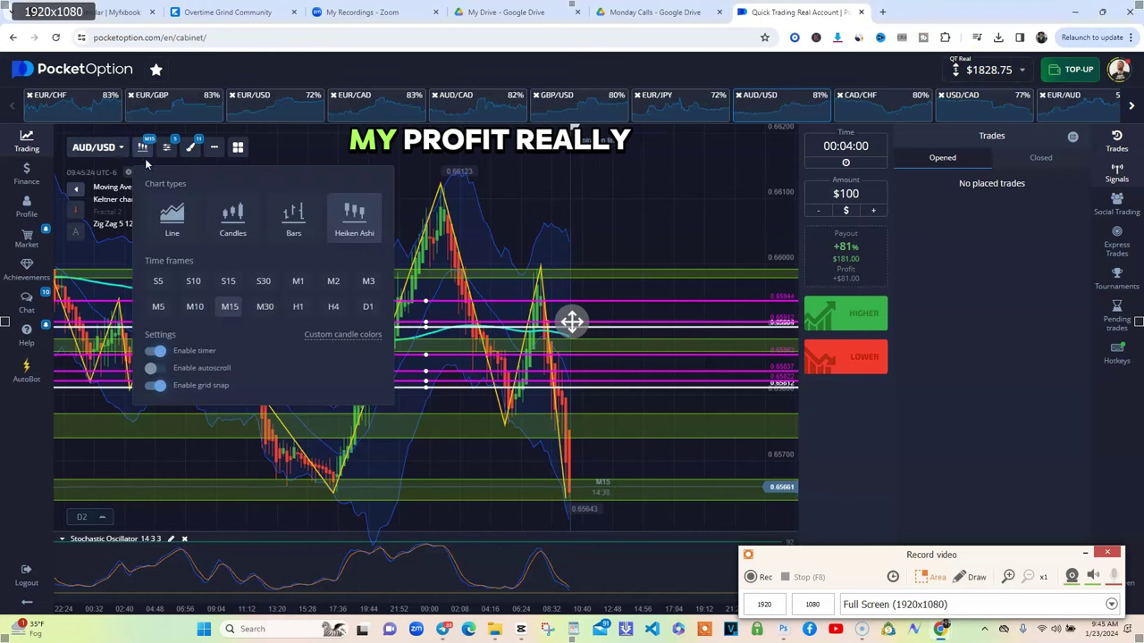
pyautogui.click(299, 282)
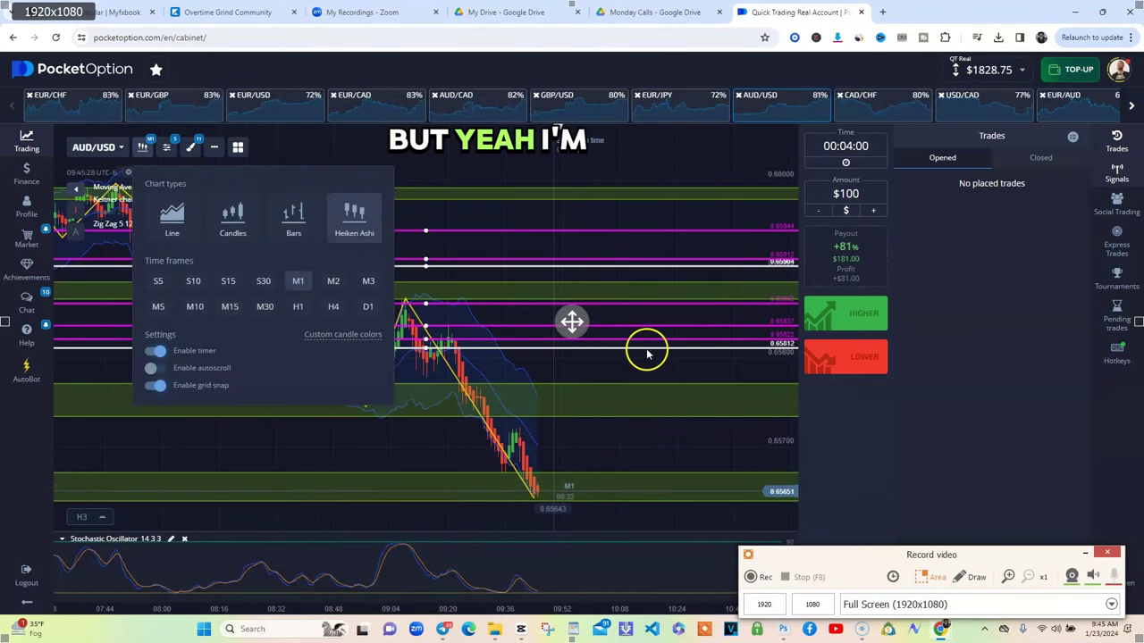
pyautogui.click(582, 437)
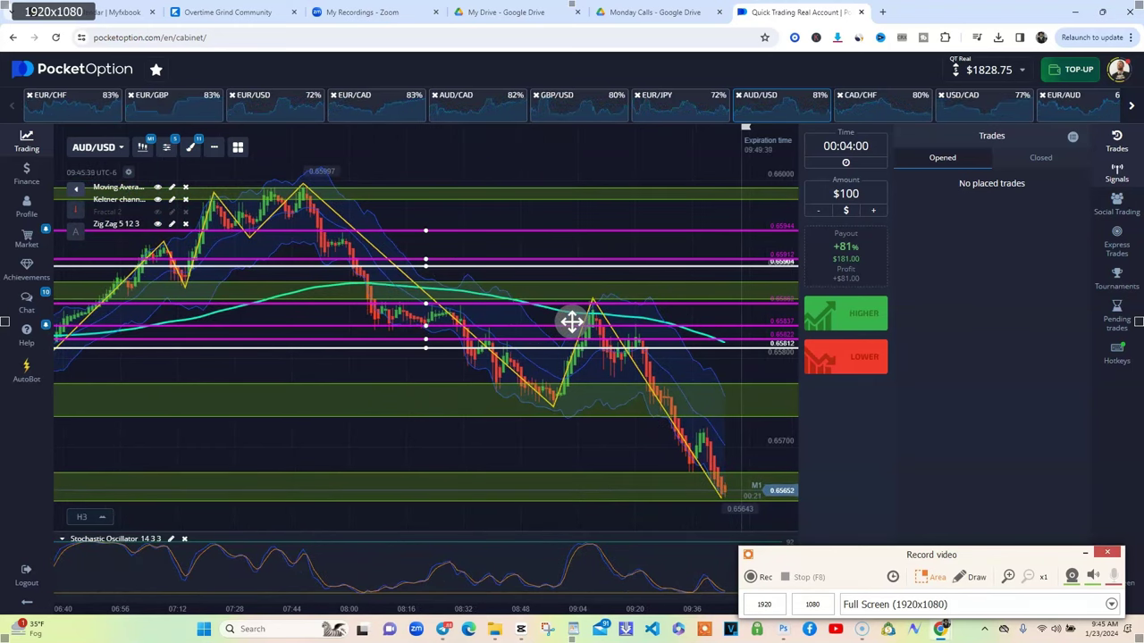
# Step: Examine the M1 price swings against the marked zones on the EUR/GBP and EUR/CHF charts
pyautogui.click(190, 116)
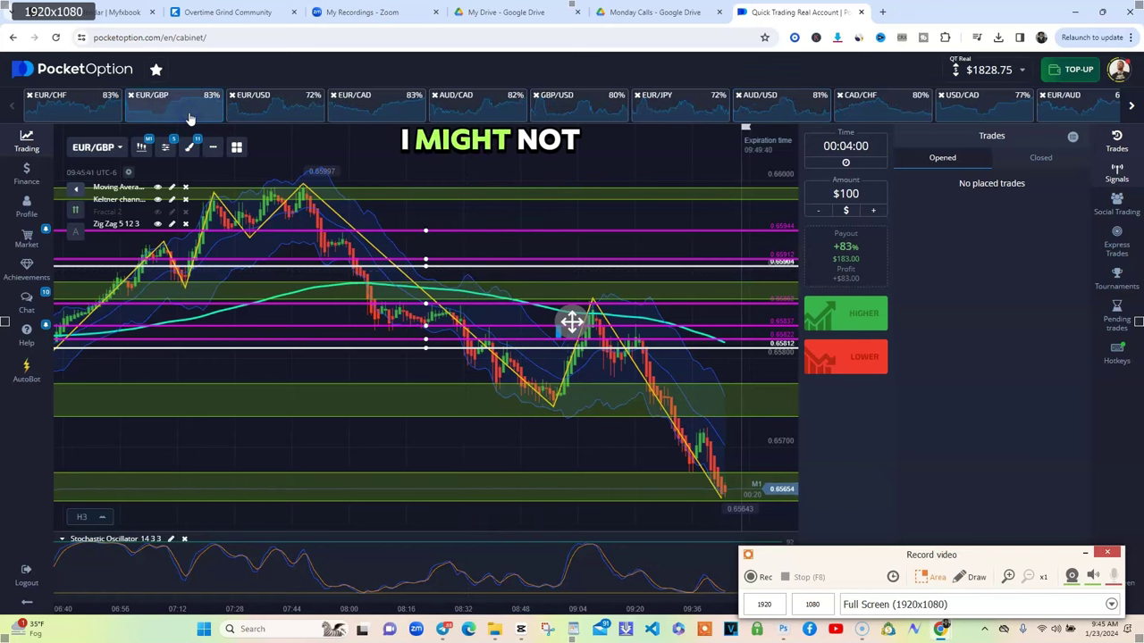
pyautogui.click(189, 116)
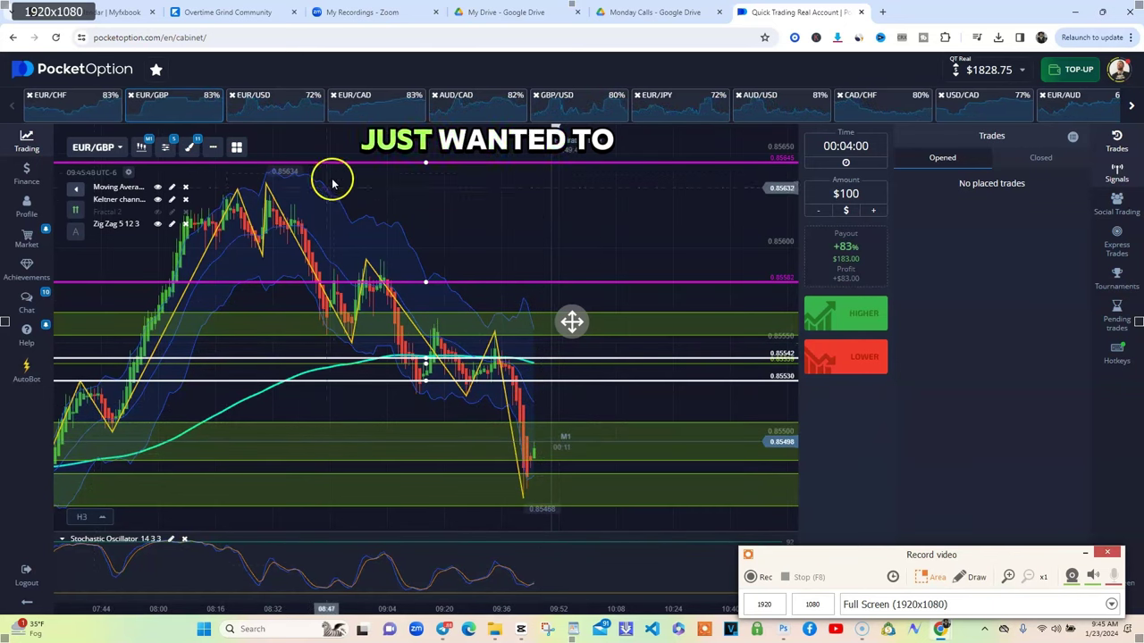
pyautogui.click(76, 104)
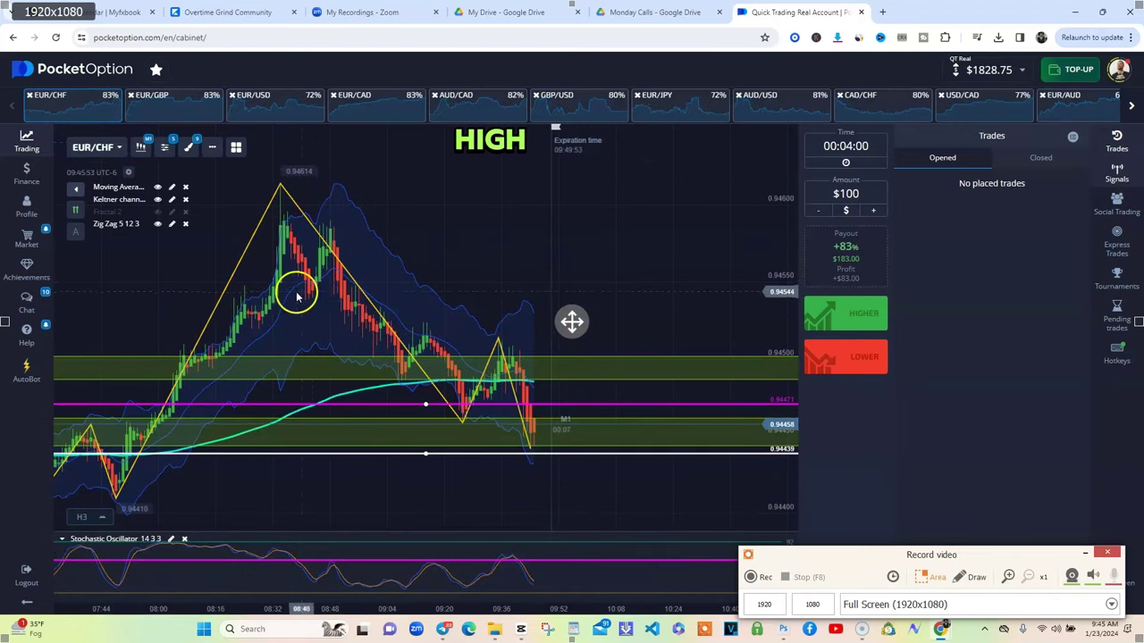
pyautogui.moveTo(286, 289); pyautogui.dragTo(313, 253)
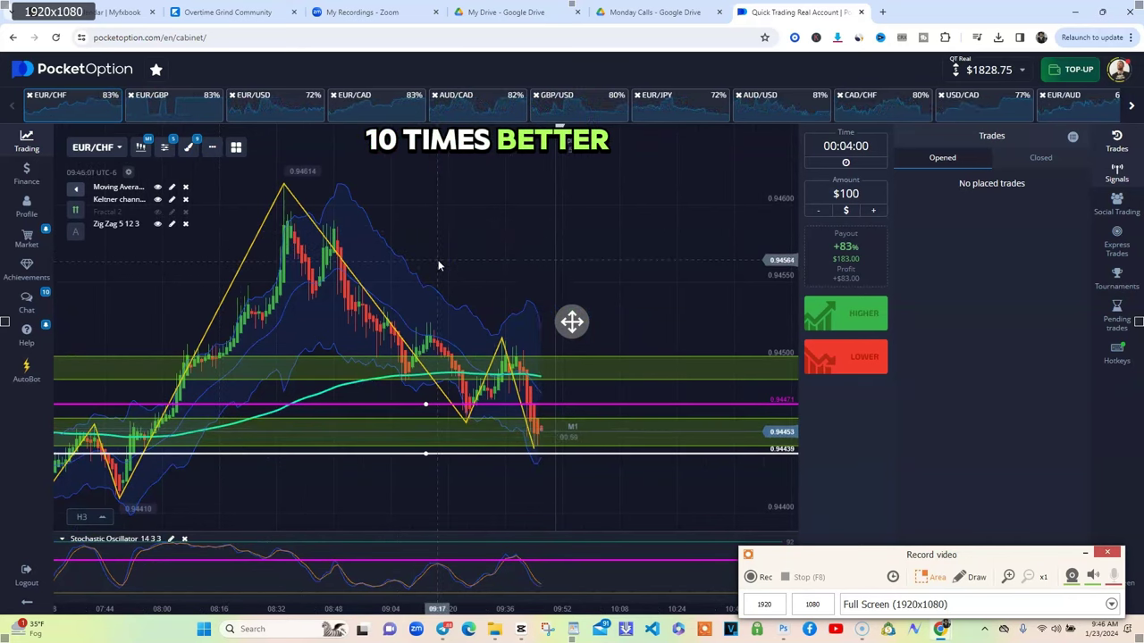
# Step: Review the day's closed trades, view earlier EUR/CHF candles, and return to the opened trades list
pyautogui.click(1054, 160)
pyautogui.moveTo(1088, 205); pyautogui.dragTo(1088, 380)
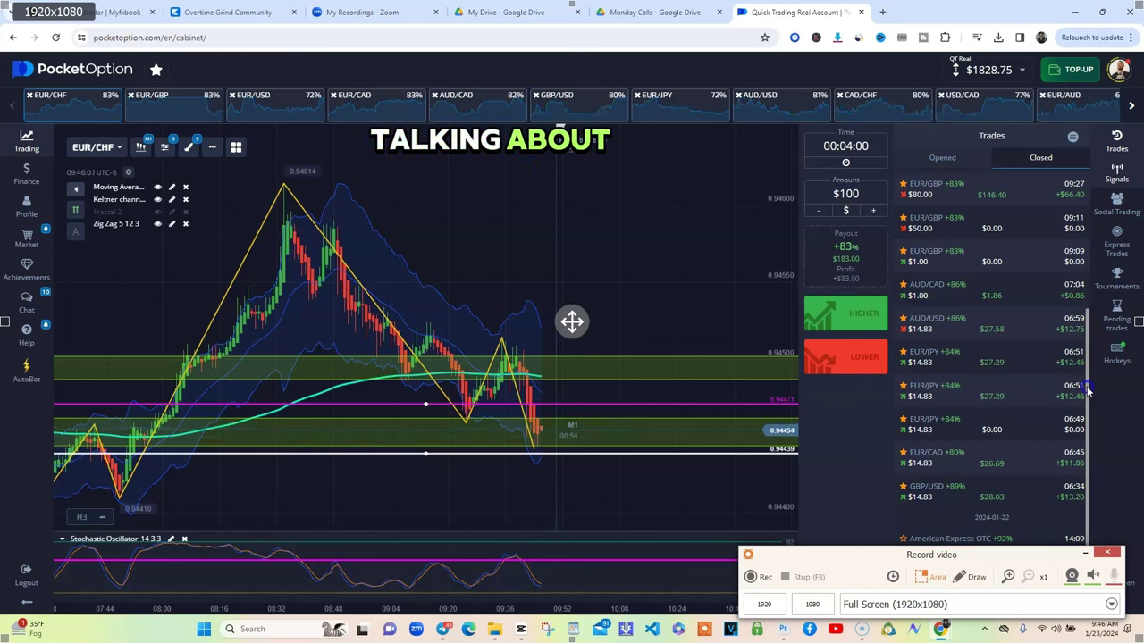
pyautogui.moveTo(1091, 355); pyautogui.dragTo(1088, 329)
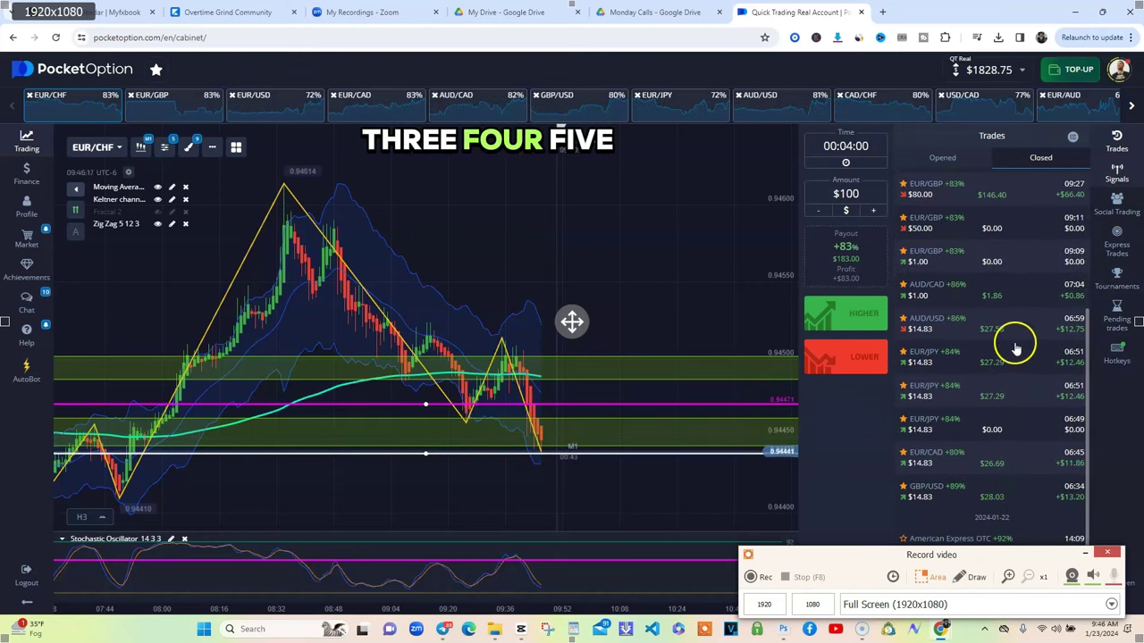
pyautogui.moveTo(1088, 339); pyautogui.dragTo(1087, 210)
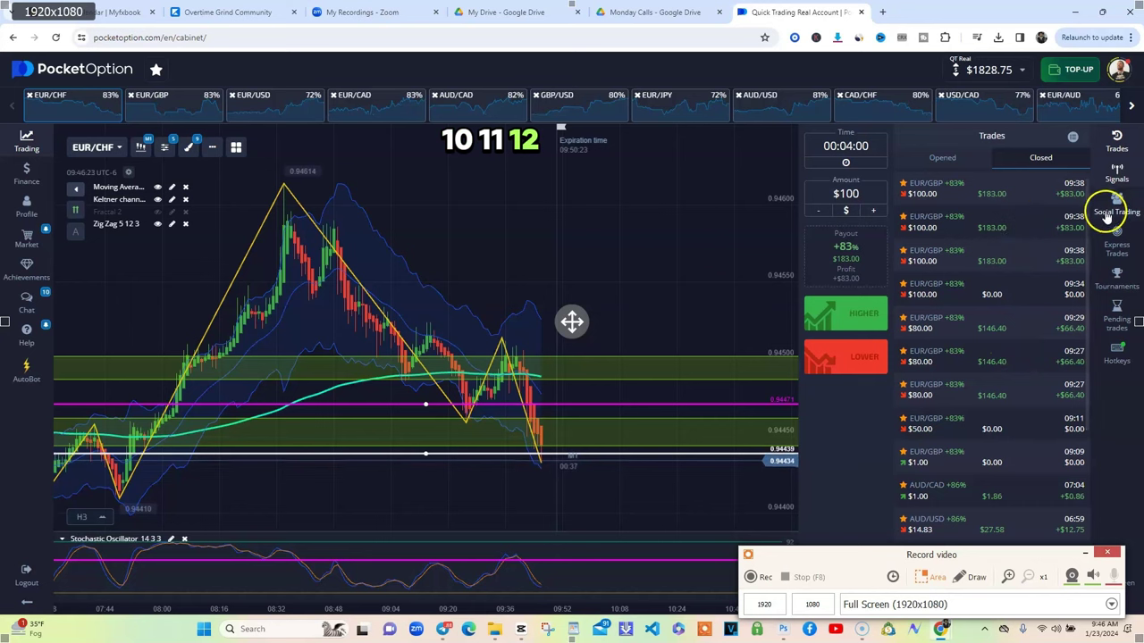
pyautogui.scroll(-3, 1091, 219)
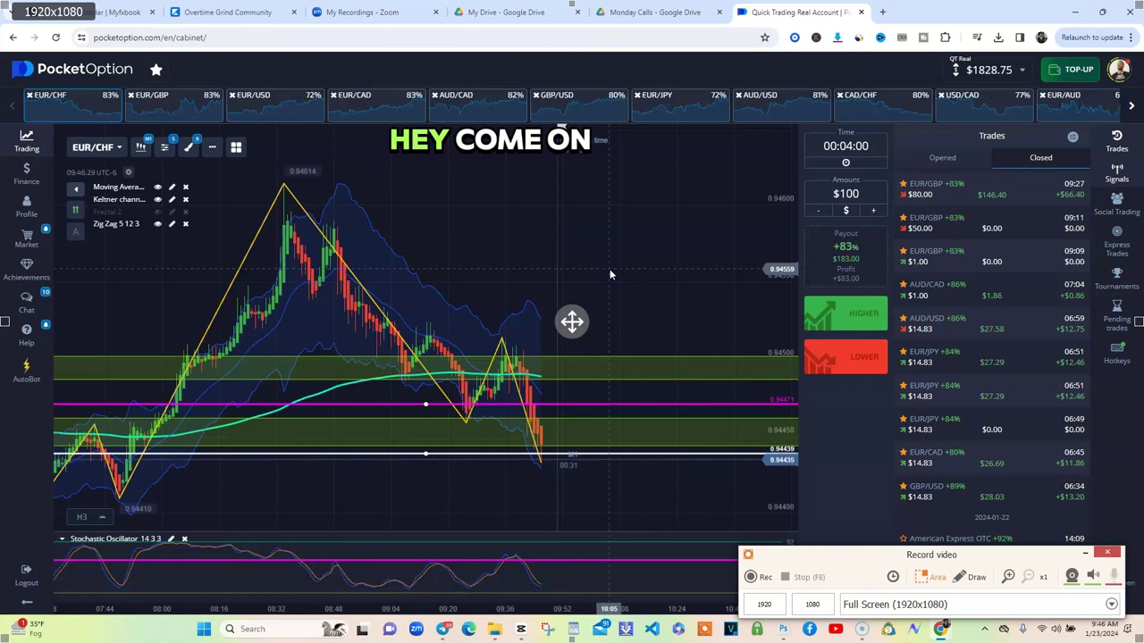
pyautogui.moveTo(451, 259); pyautogui.dragTo(541, 257)
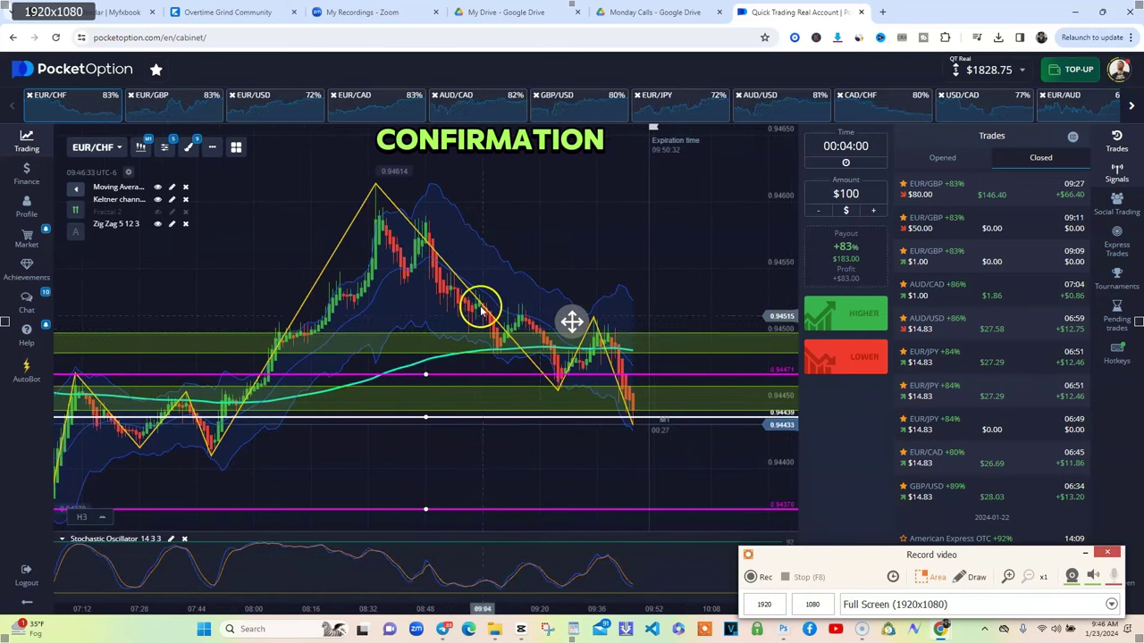
pyautogui.click(962, 159)
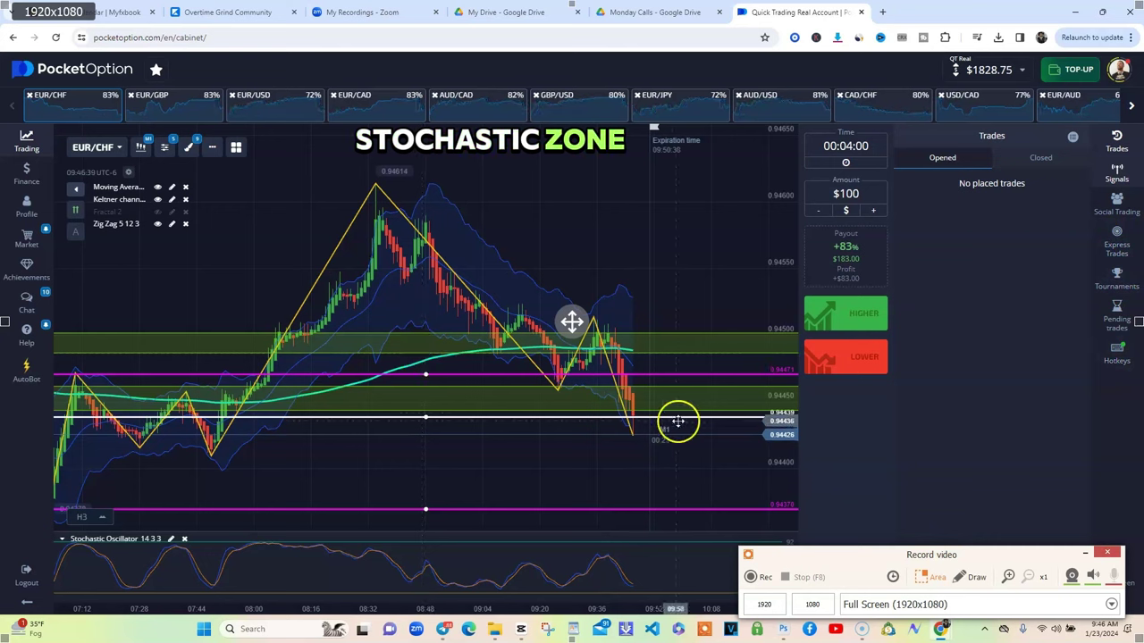
# Step: Reveal the EUR/CHF signals list beside the chart and move the recorder window clear of the latest candles
pyautogui.moveTo(809, 558); pyautogui.dragTo(469, 379)
pyautogui.click(974, 576)
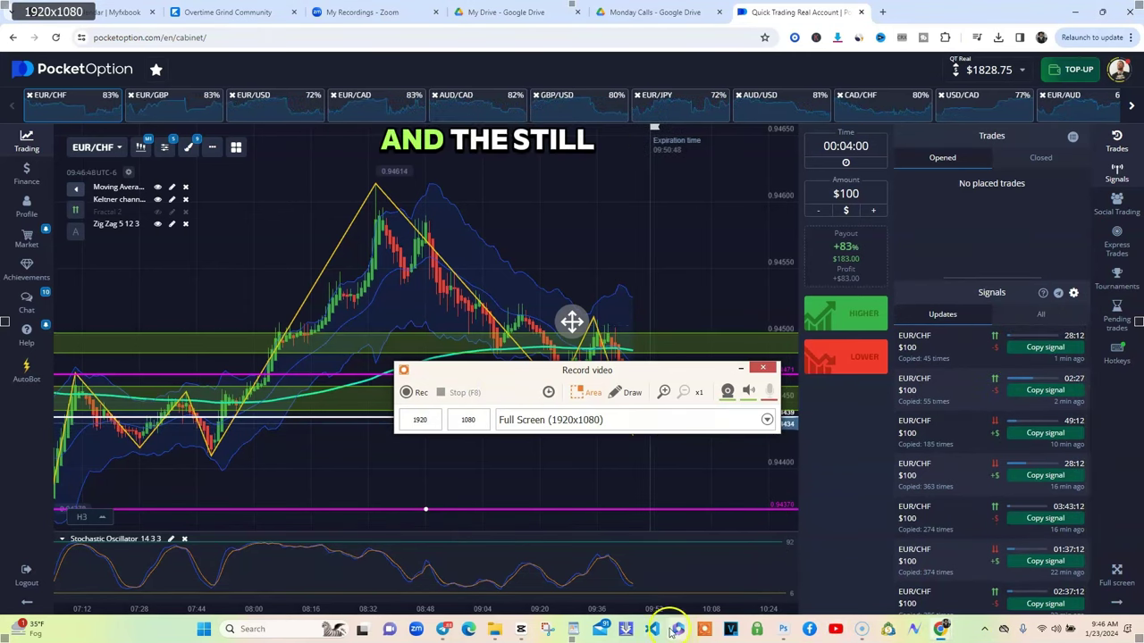
pyautogui.moveTo(597, 365); pyautogui.dragTo(456, 466)
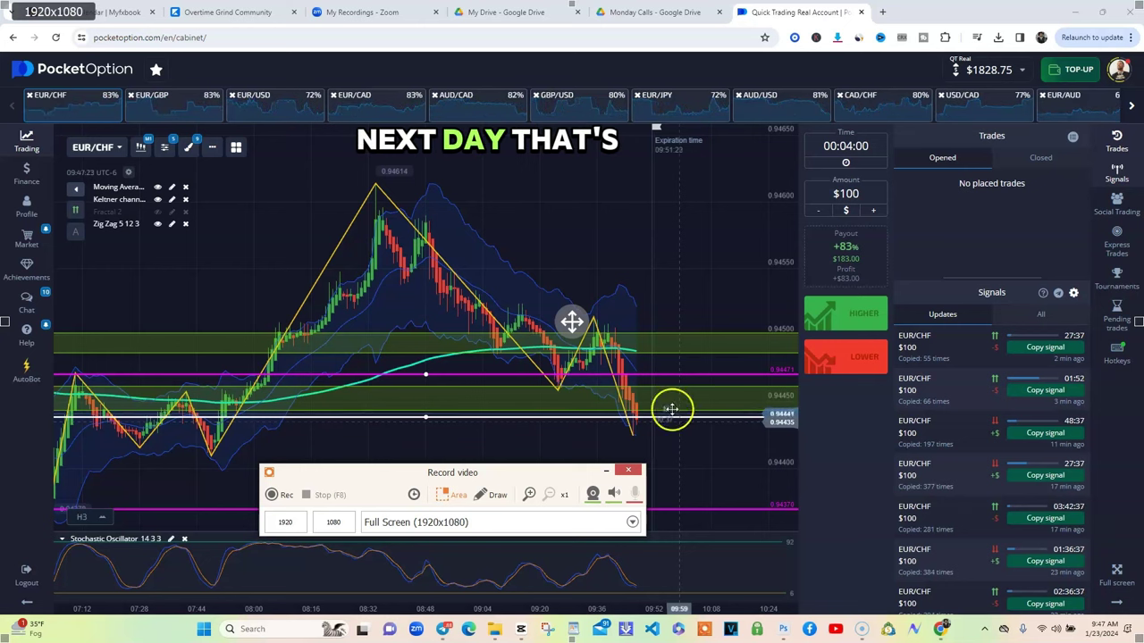
# Step: Examine the EUR/GBP M1 chart, with the recent lows uncovered and earlier candles in view
pyautogui.click(296, 112)
pyautogui.click(179, 115)
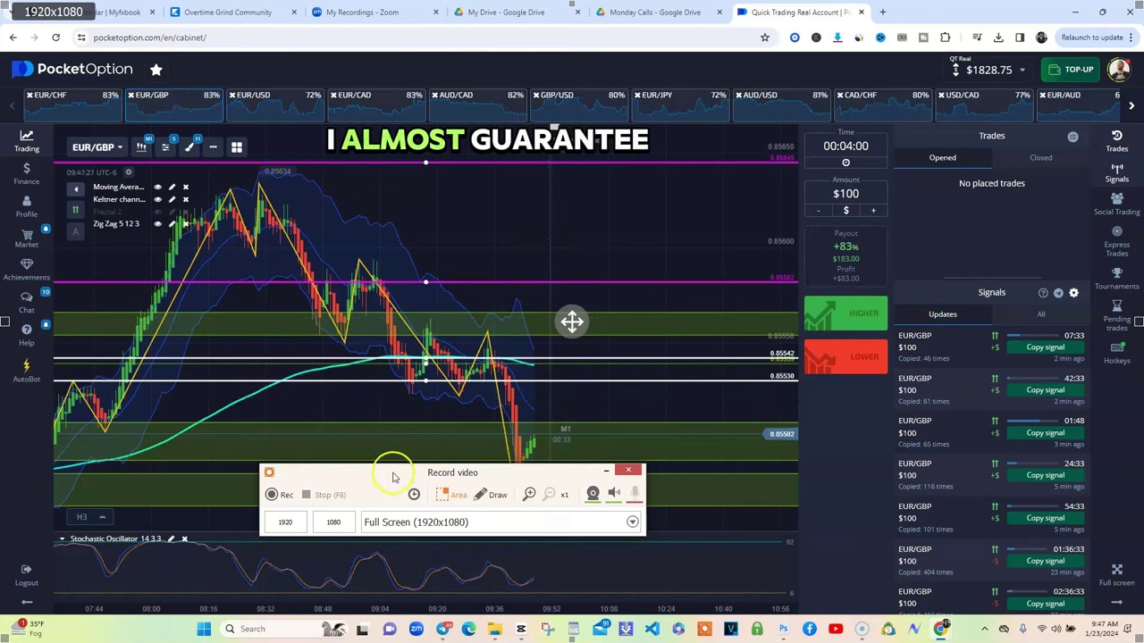
pyautogui.moveTo(391, 471); pyautogui.dragTo(381, 190)
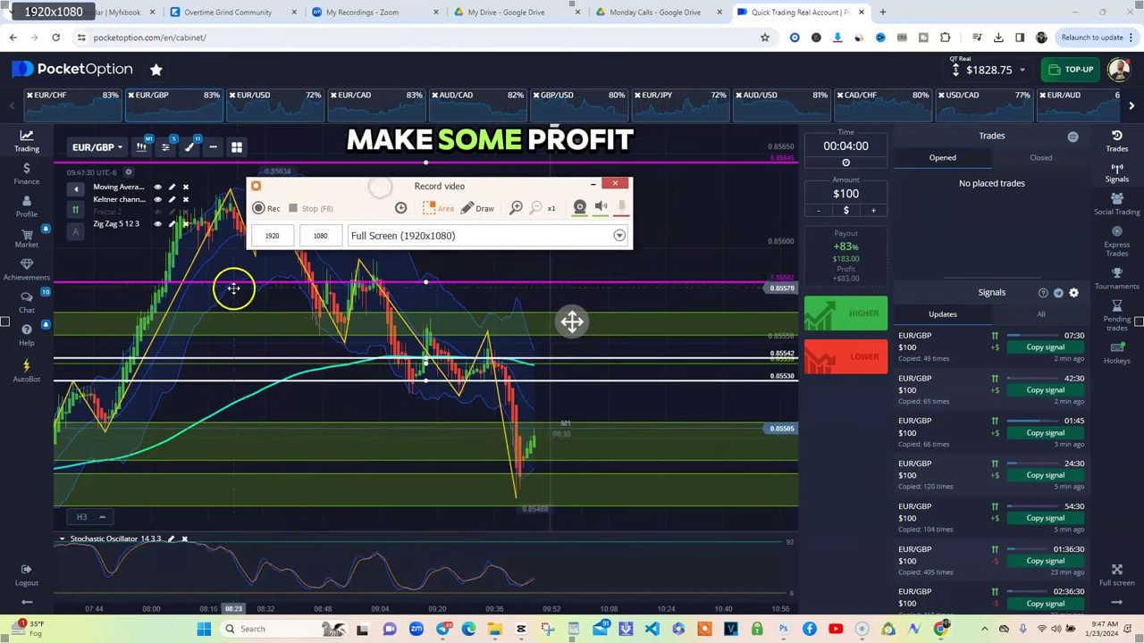
pyautogui.moveTo(141, 296); pyautogui.dragTo(331, 310)
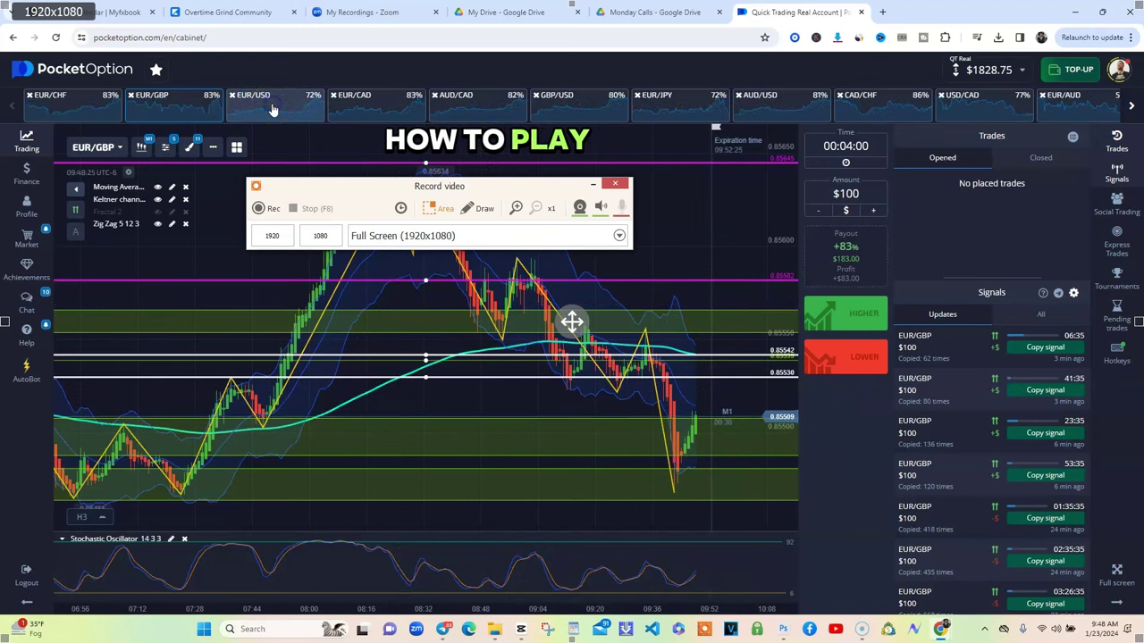
# Step: Look through the M1 charts of further pairs, including EUR/CAD and AUD/CAD
pyautogui.click(379, 103)
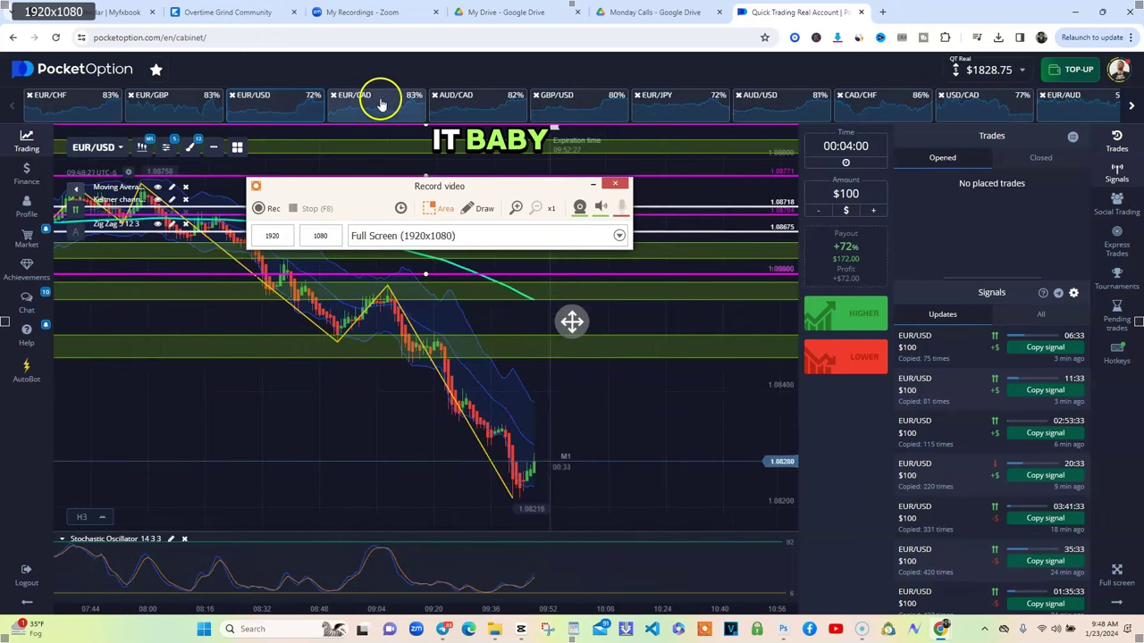
pyautogui.click(481, 108)
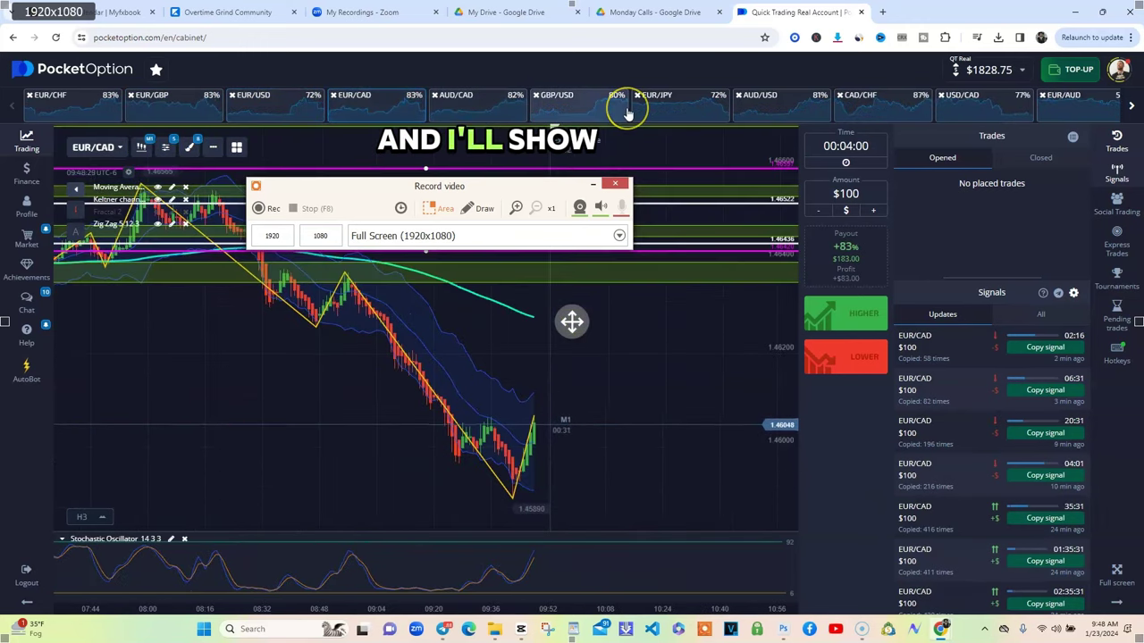